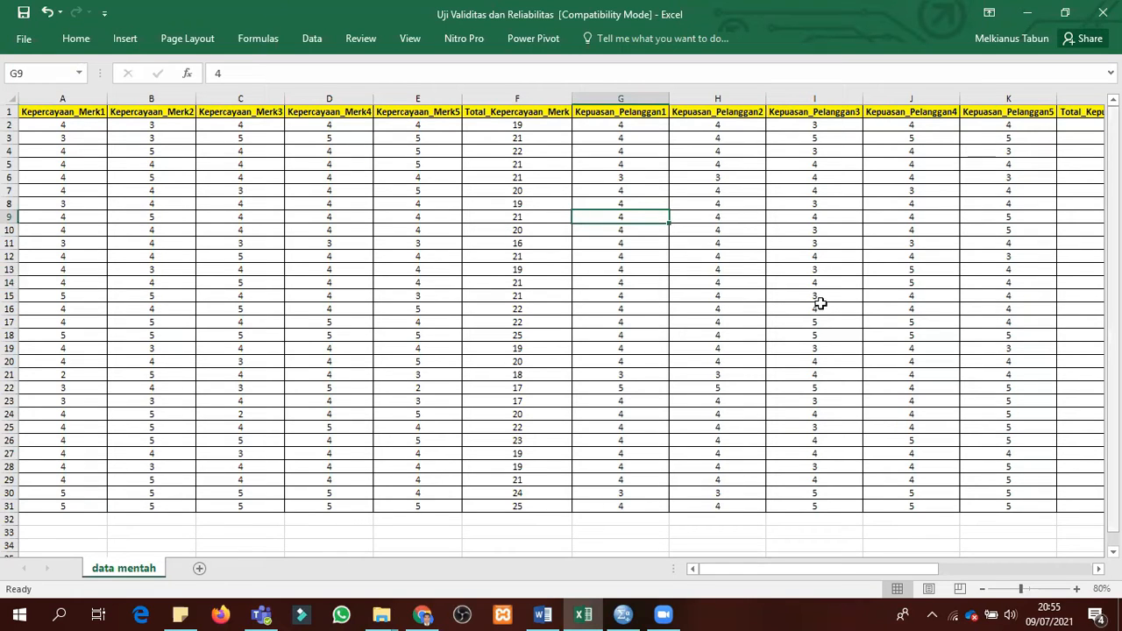
Examine the questionnaire item and total columns in the data mentah sheet, from Kepercayaan_Merk1 through the Loyalitas_Pelanggan items.
{"action": "left_click_drag", "start_coordinate": [728, 576], "coordinate": [456, 497]}
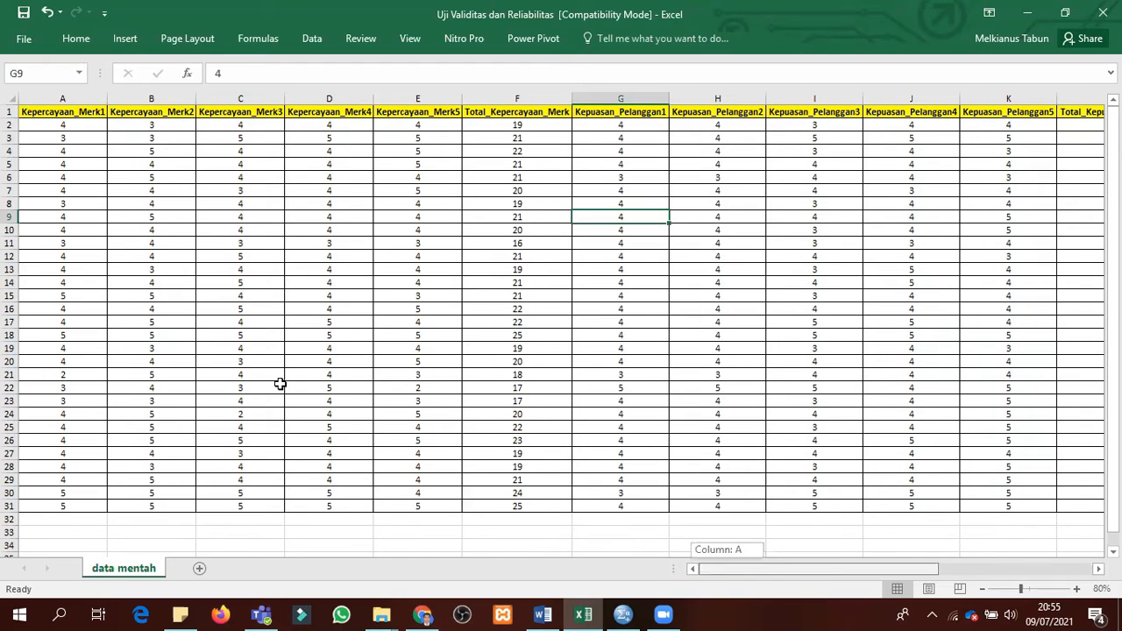
{"action": "left_click", "coordinate": [63, 112]}
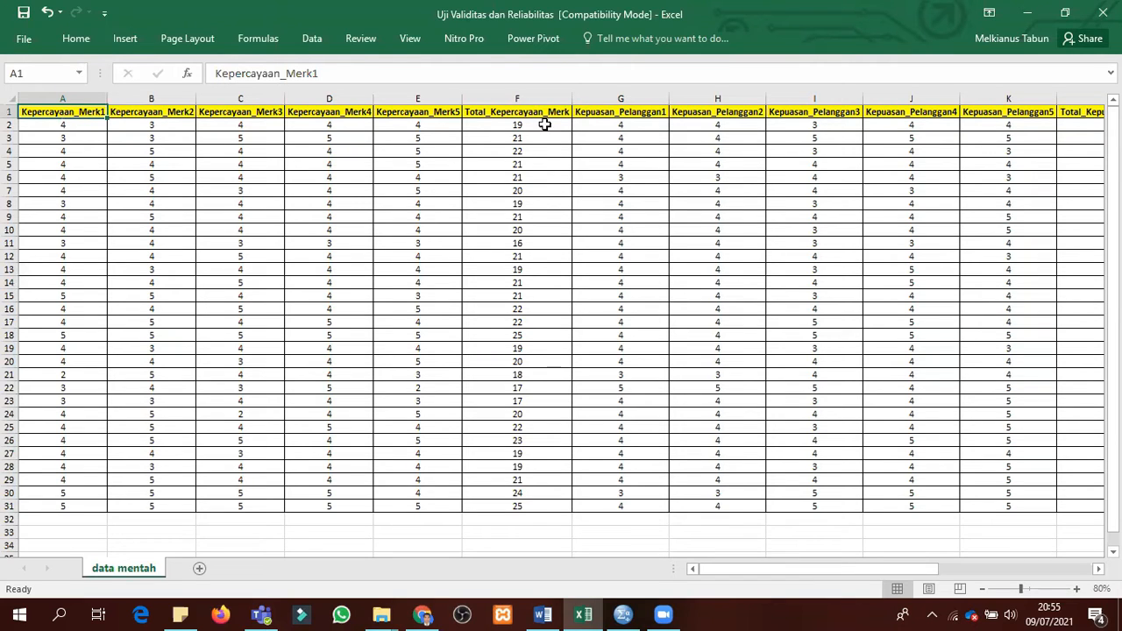
{"action": "left_click", "coordinate": [615, 109]}
{"action": "key", "text": "Right"}
{"action": "key", "text": "Right"}
{"action": "key", "text": "Right"}
{"action": "key", "text": "Right"}
{"action": "key", "text": "Right"}
{"action": "key", "text": "Right"}
{"action": "key", "text": "Right"}
{"action": "key", "text": "Right"}
{"action": "key", "text": "Right"}
{"action": "key", "text": "Right"}
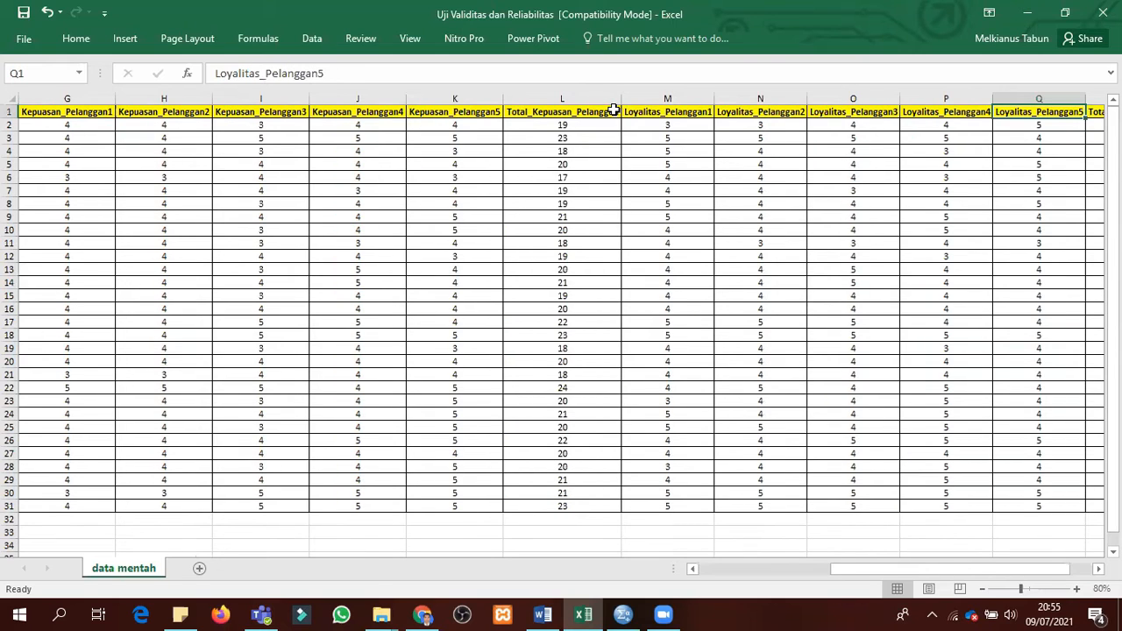
{"action": "left_click", "coordinate": [759, 136]}
{"action": "left_click_drag", "start_coordinate": [831, 574], "coordinate": [627, 264]}
{"action": "right_click", "coordinate": [626, 265]}
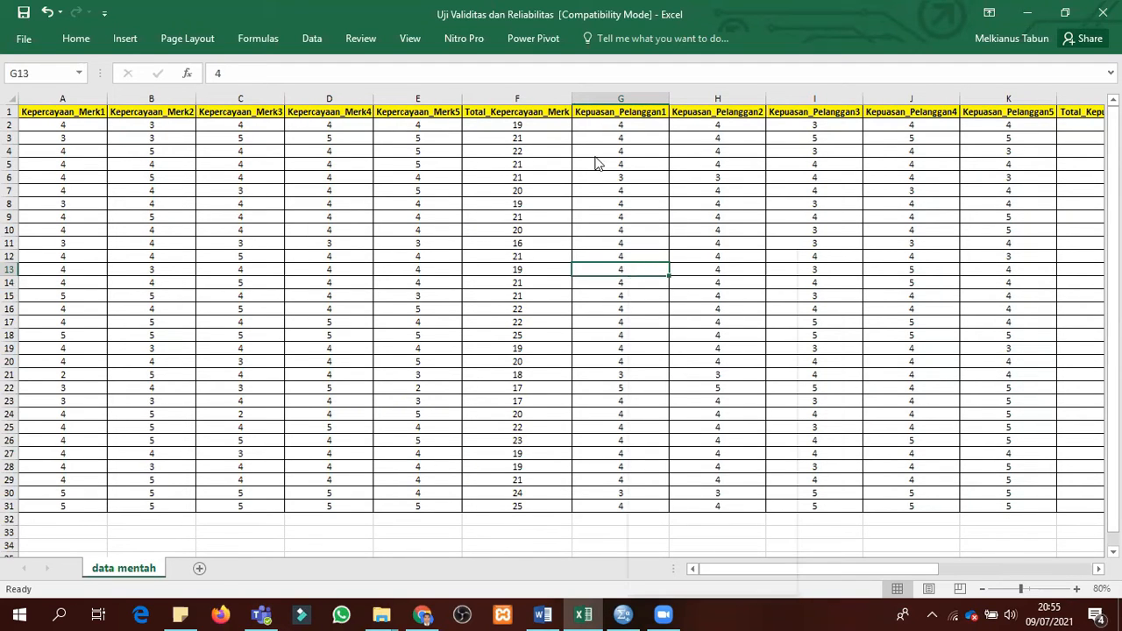
{"action": "key", "text": "Escape"}
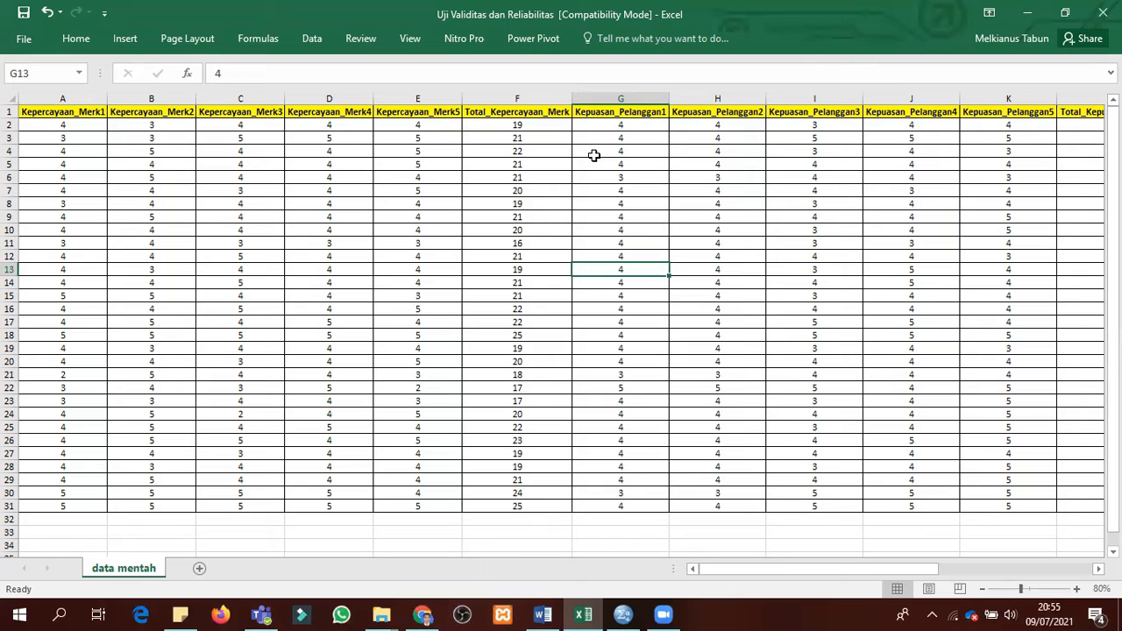
{"action": "left_click", "coordinate": [676, 151]}
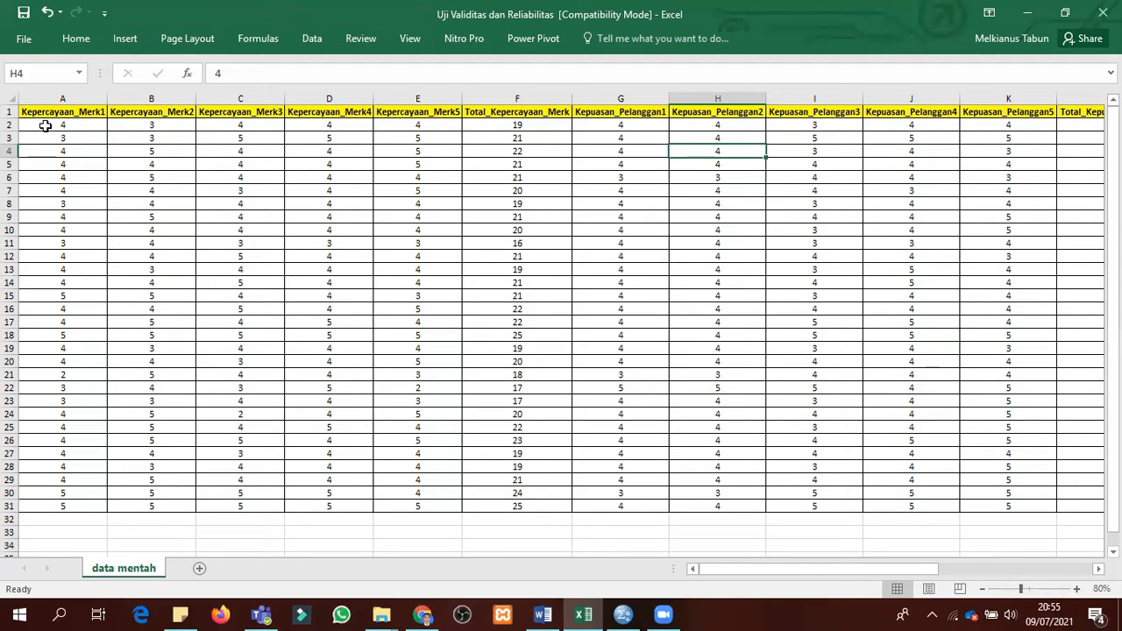
{"action": "left_click", "coordinate": [8, 112]}
{"action": "left_click", "coordinate": [644, 147]}
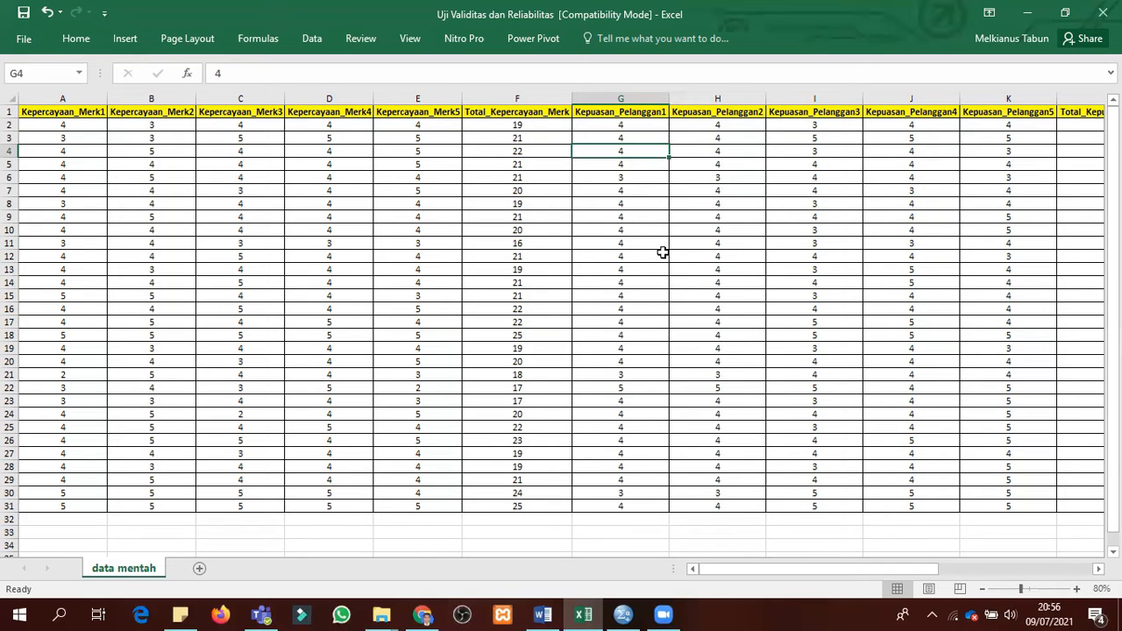
Close the Uji Validitas dan Reliabilitas workbook in Excel and return to the empty SPSS Statistics data editor.
{"action": "left_click", "coordinate": [624, 614]}
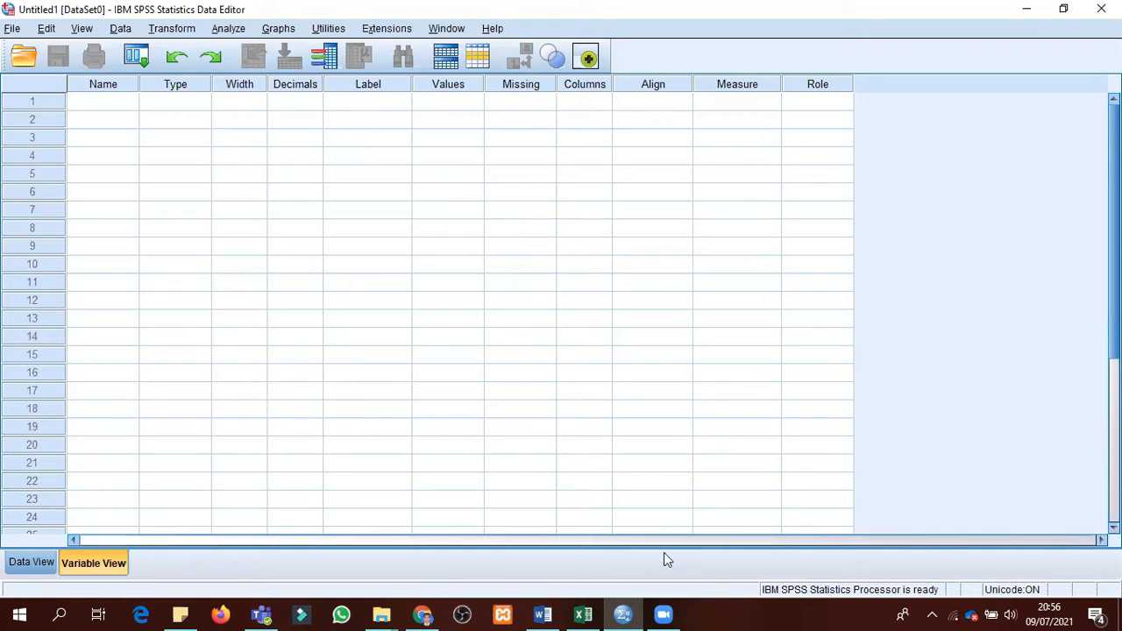
{"action": "left_click", "coordinate": [583, 614]}
{"action": "left_click", "coordinate": [807, 231]}
{"action": "left_click", "coordinate": [1102, 12]}
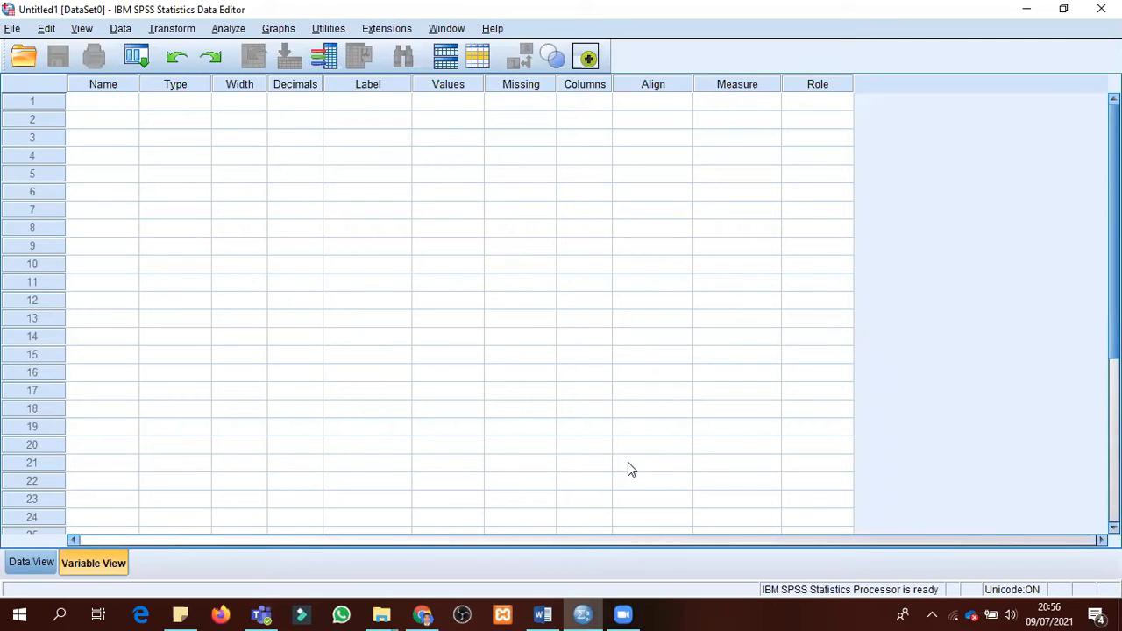
Import the data mentah worksheet from the Excel file Uji Validitas dan Reliabilitas.xls, with variable names read from the first row.
{"action": "left_click", "coordinate": [12, 30]}
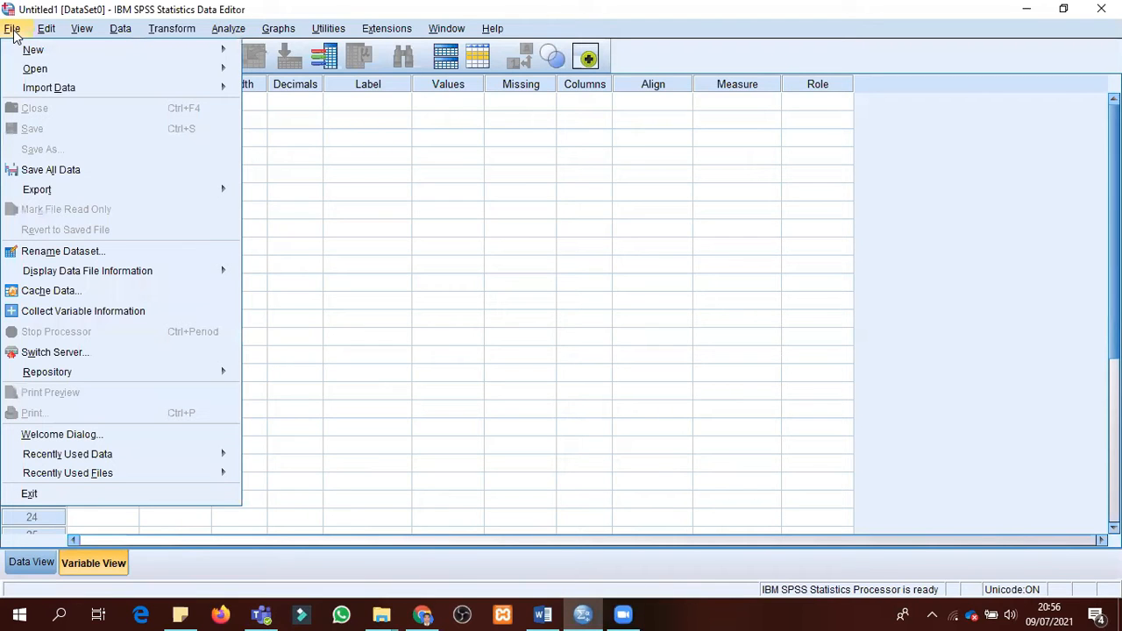
{"action": "mouse_move", "coordinate": [44, 92]}
{"action": "left_click", "coordinate": [12, 30]}
{"action": "left_click", "coordinate": [12, 29]}
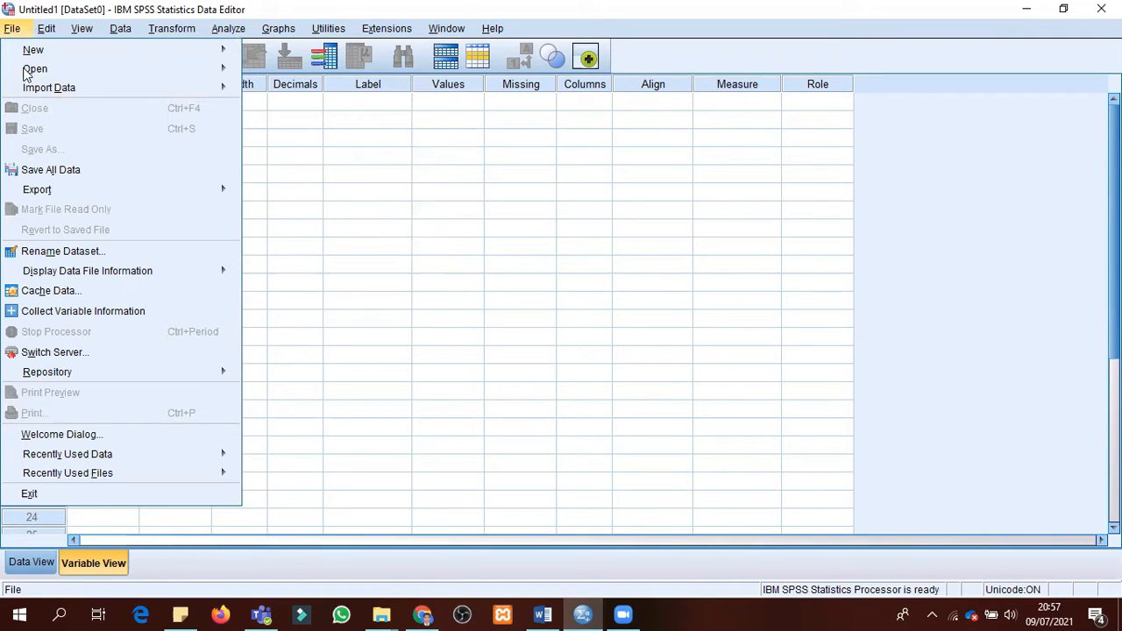
{"action": "mouse_move", "coordinate": [90, 89]}
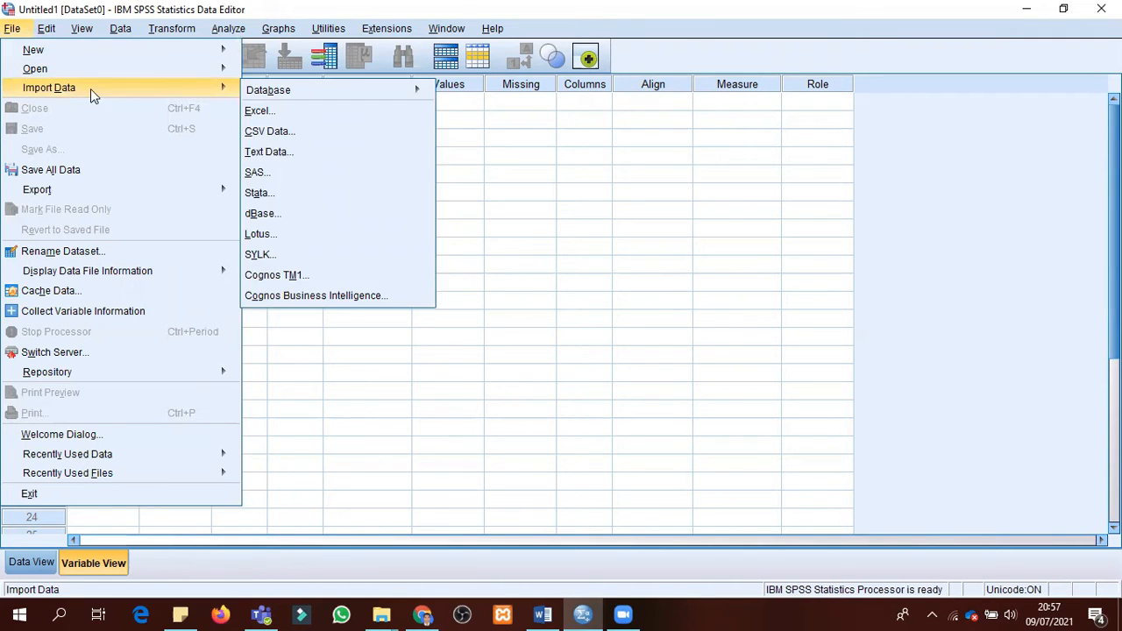
{"action": "left_click", "coordinate": [275, 114]}
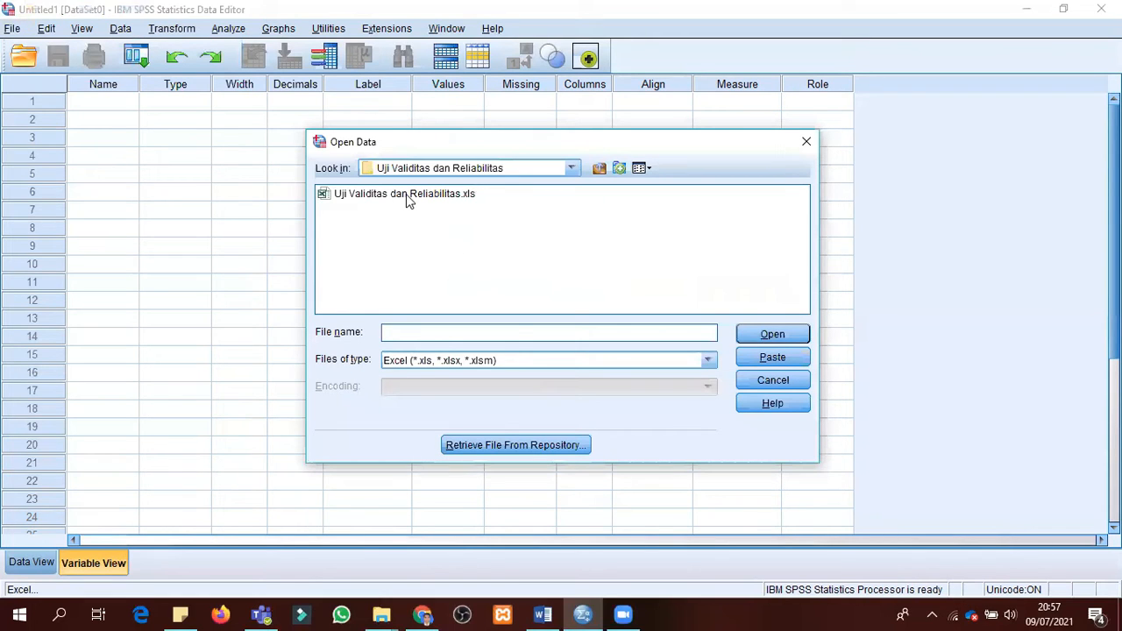
{"action": "left_click", "coordinate": [406, 194]}
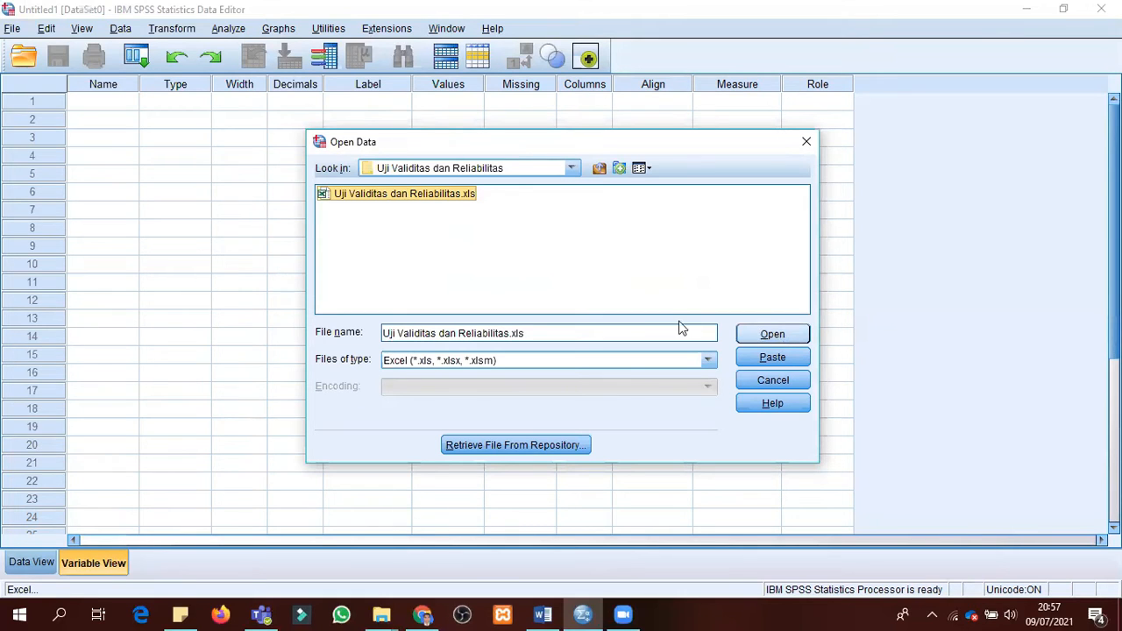
{"action": "left_click", "coordinate": [772, 335]}
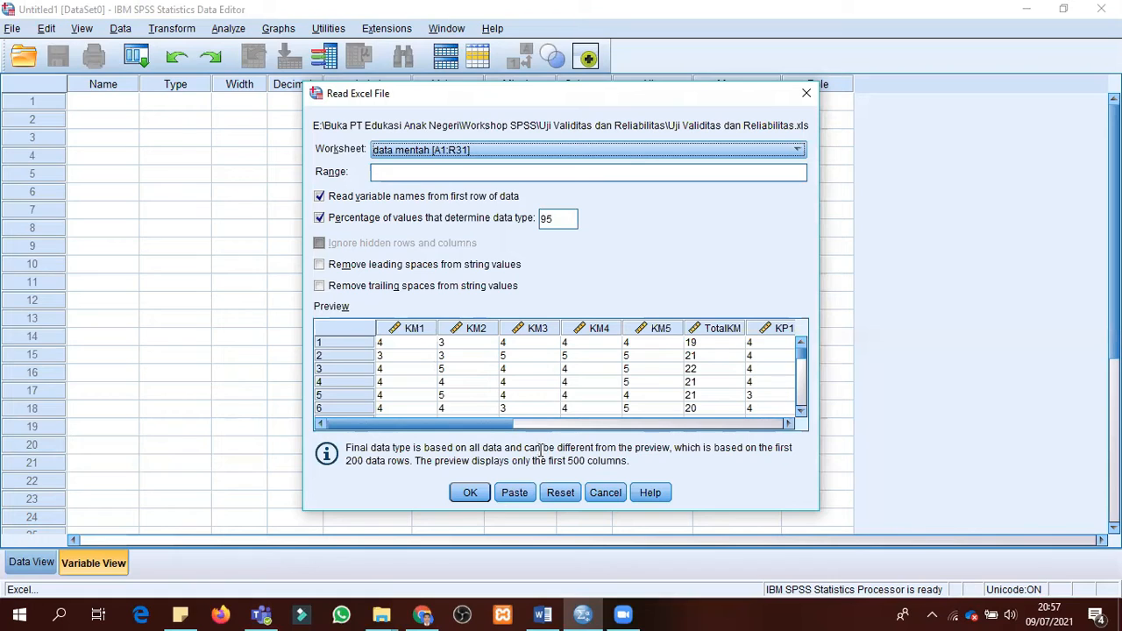
{"action": "left_click", "coordinate": [471, 497]}
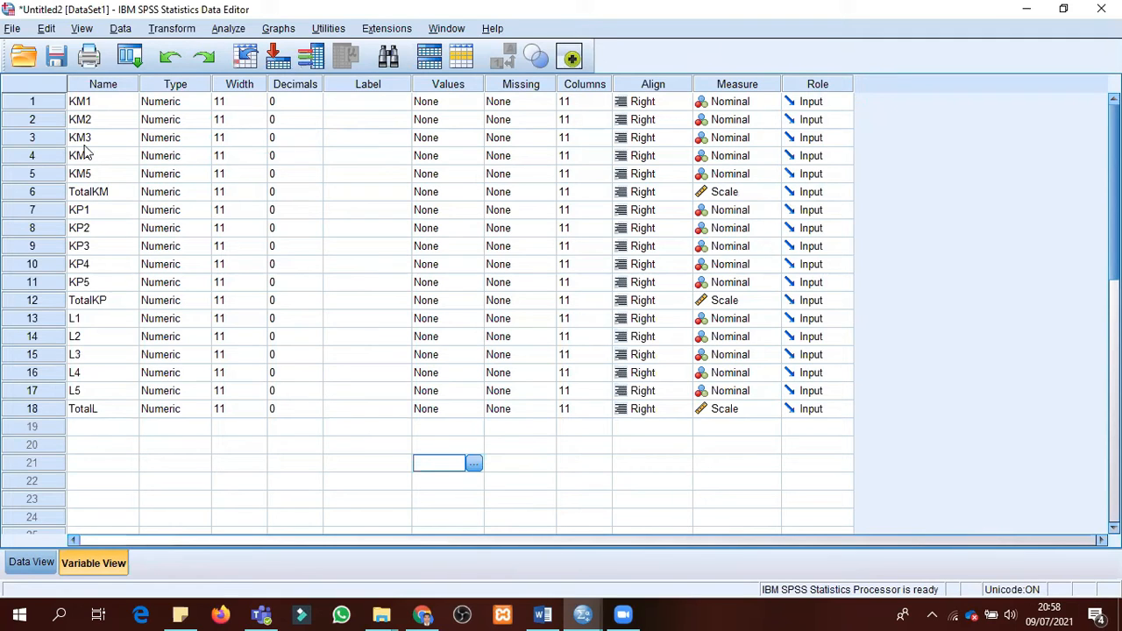
Label the TotalKM variable "Kepercayaan Merk (X1)" and widen the Label column to fit the text.
{"action": "left_click", "coordinate": [91, 193]}
{"action": "key", "text": "Tab"}
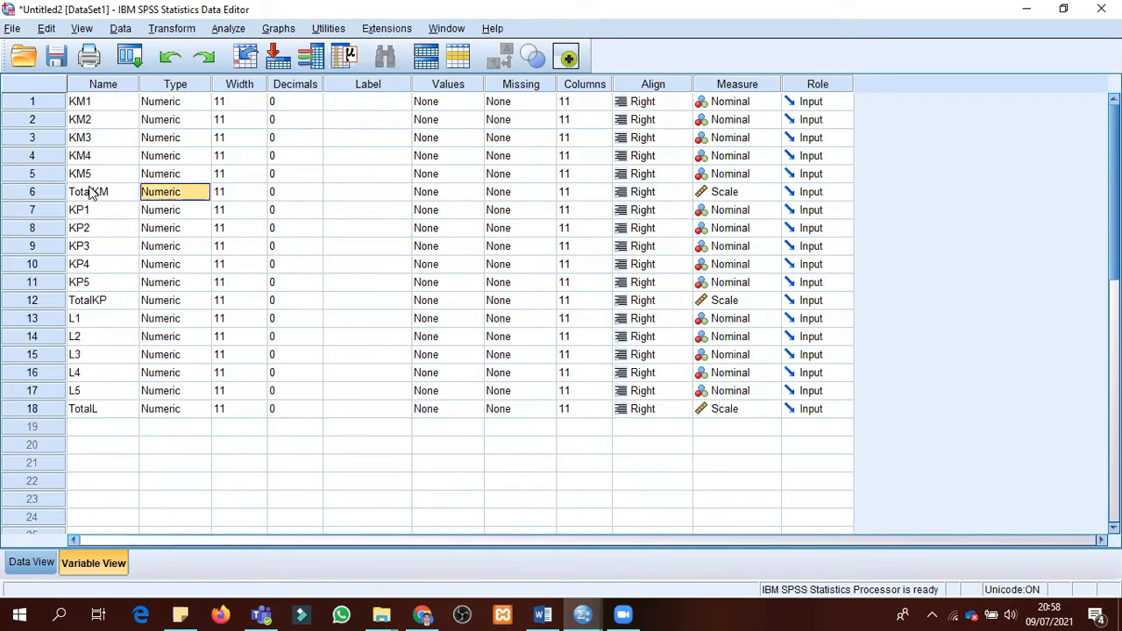
{"action": "key", "text": "Tab"}
{"action": "key", "text": "Tab"}
{"action": "key", "text": "Tab"}
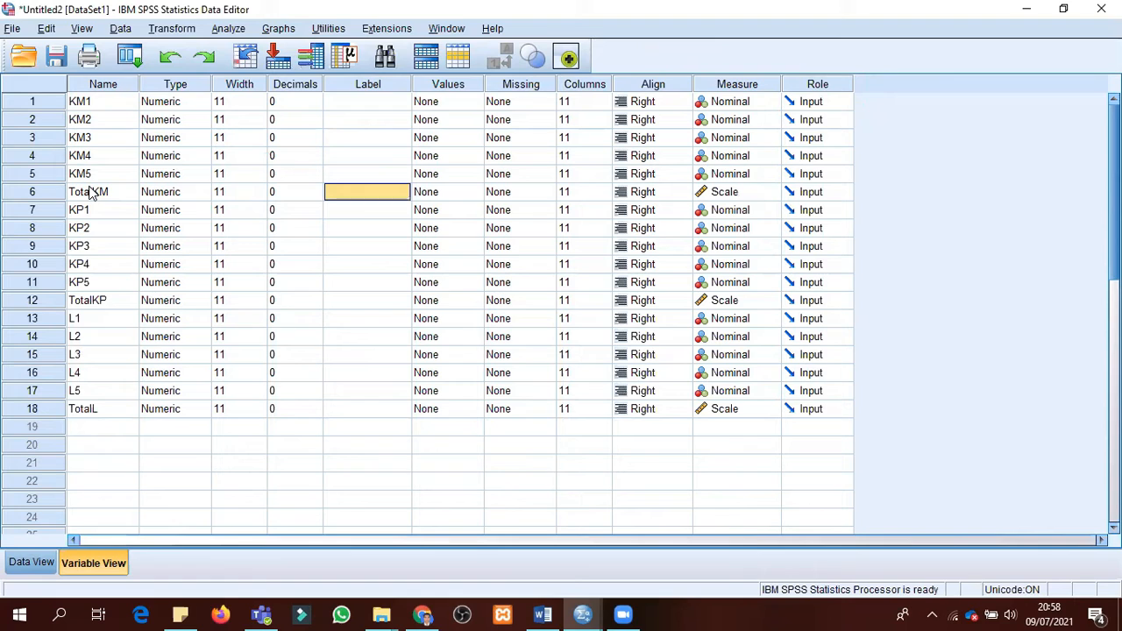
{"action": "type", "text": "Kepercayaan"}
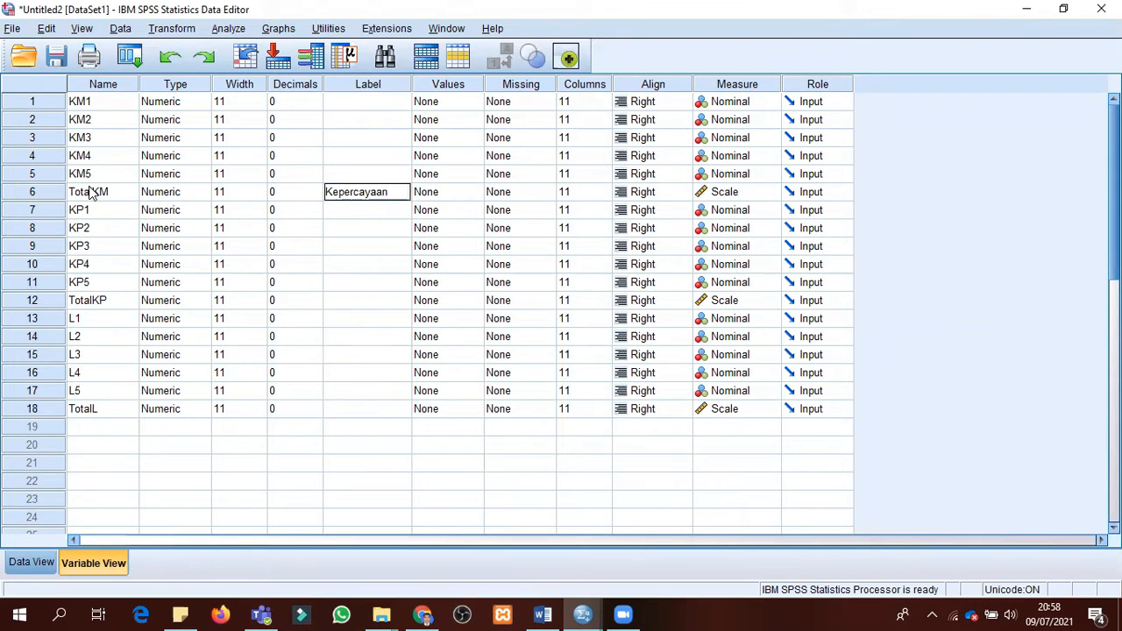
{"action": "type", "text": " Merk (X1)"}
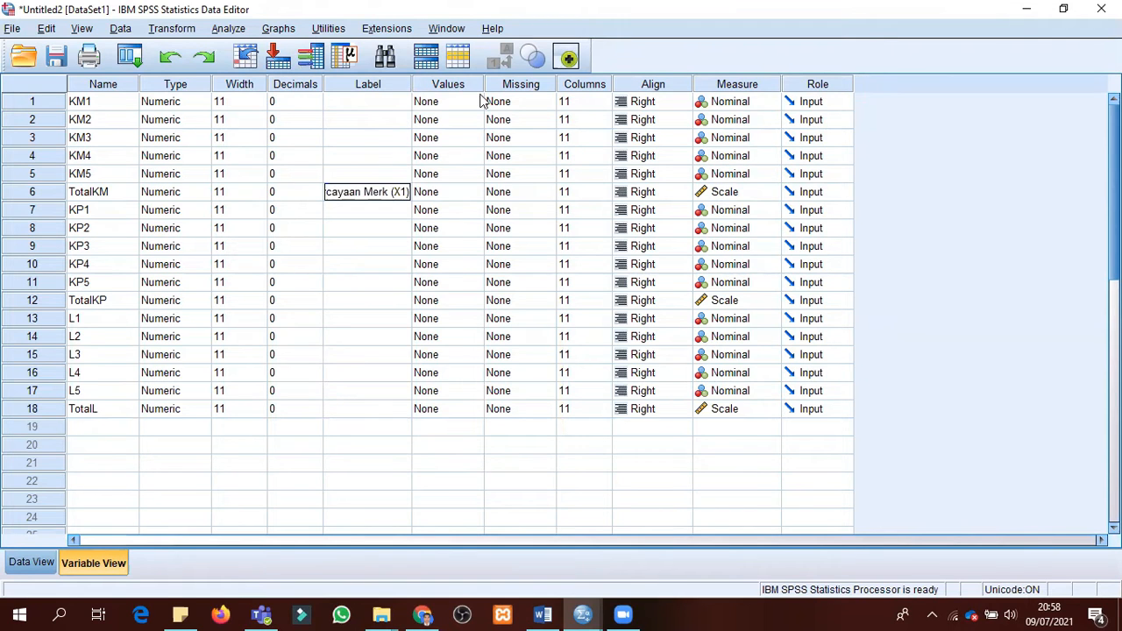
{"action": "left_click_drag", "start_coordinate": [413, 83], "coordinate": [472, 84]}
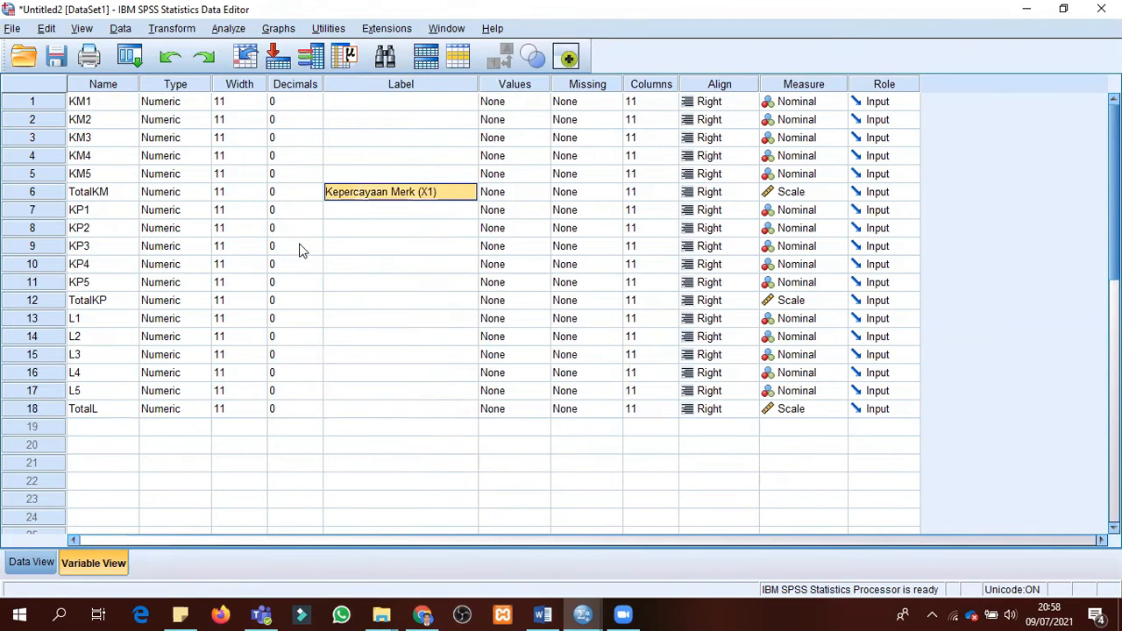
{"action": "left_click", "coordinate": [377, 103]}
{"action": "key", "text": "Down"}
{"action": "key", "text": "Down"}
{"action": "key", "text": "Down"}
{"action": "key", "text": "Down"}
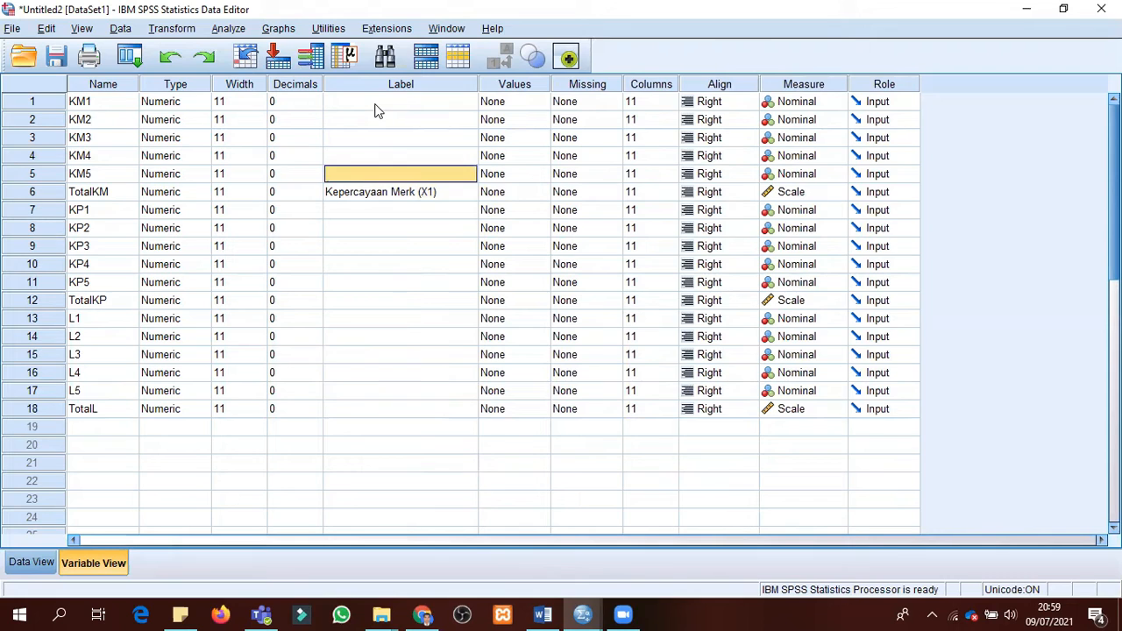
{"action": "key", "text": "Down"}
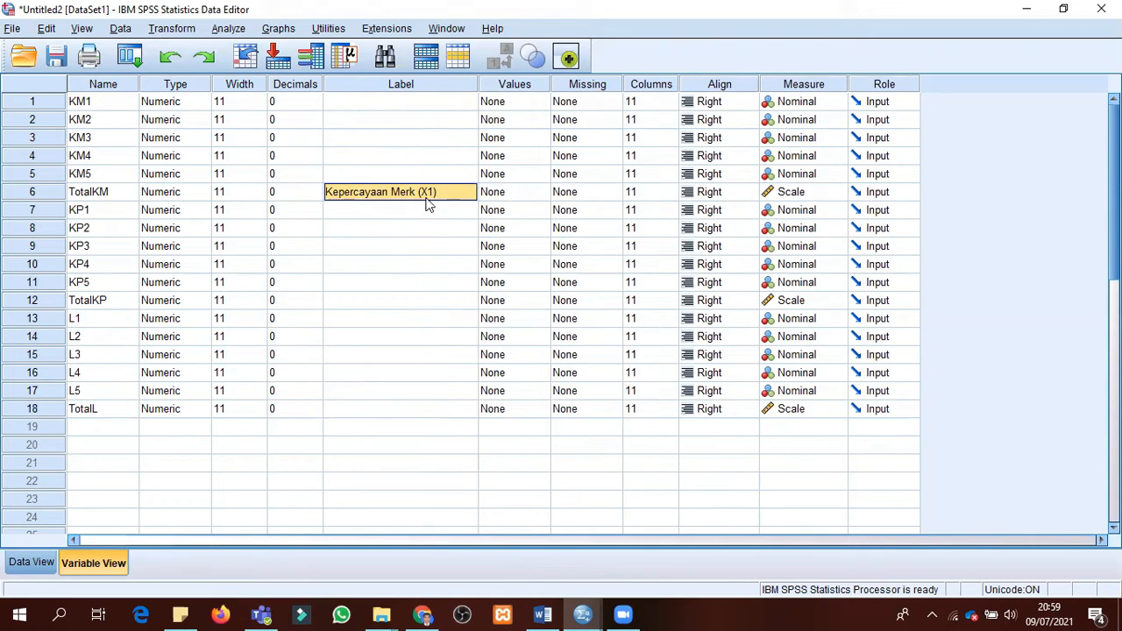
Label the TotalKP variable "Kepuasan Pelanggan (X2)".
{"action": "left_click", "coordinate": [99, 305]}
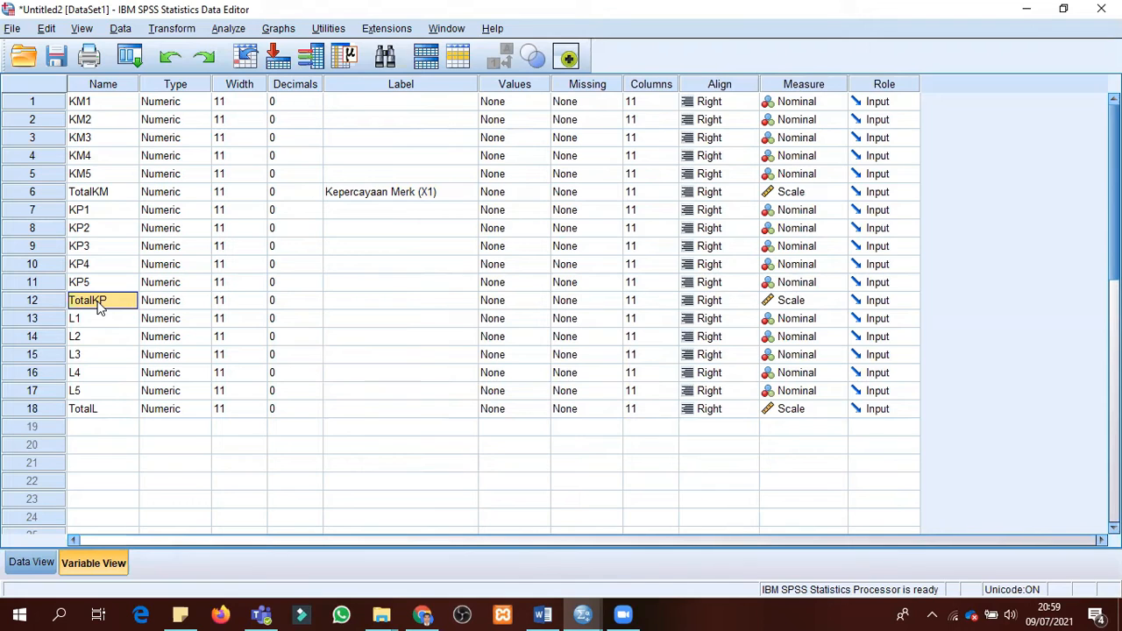
{"action": "key", "text": "Tab"}
{"action": "key", "text": "Tab"}
{"action": "key", "text": "Tab"}
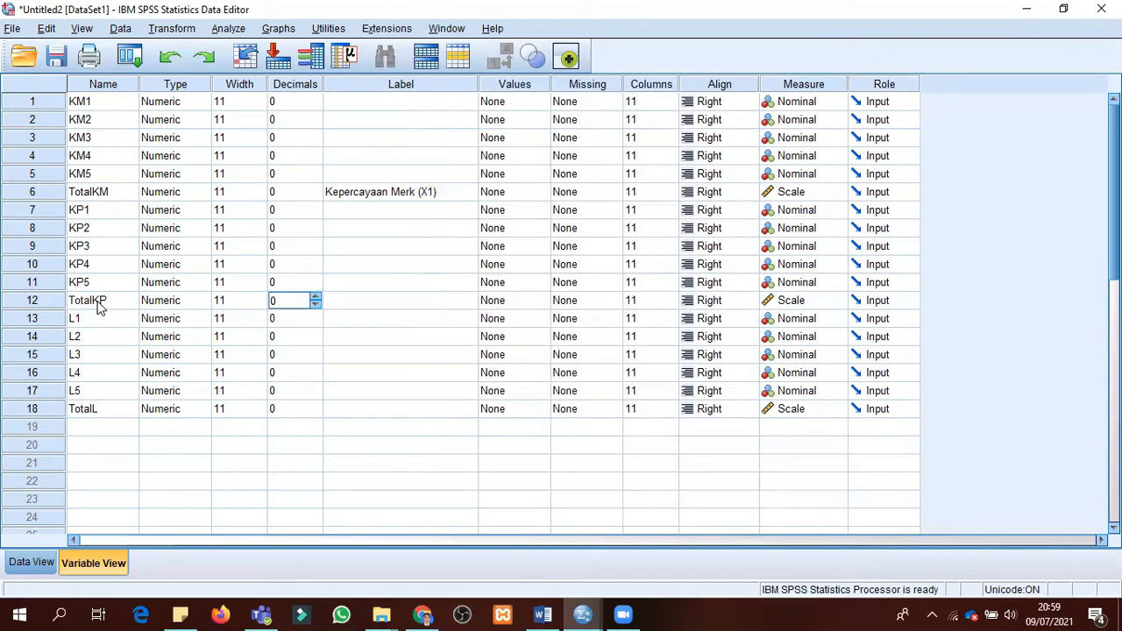
{"action": "key", "text": "Tab"}
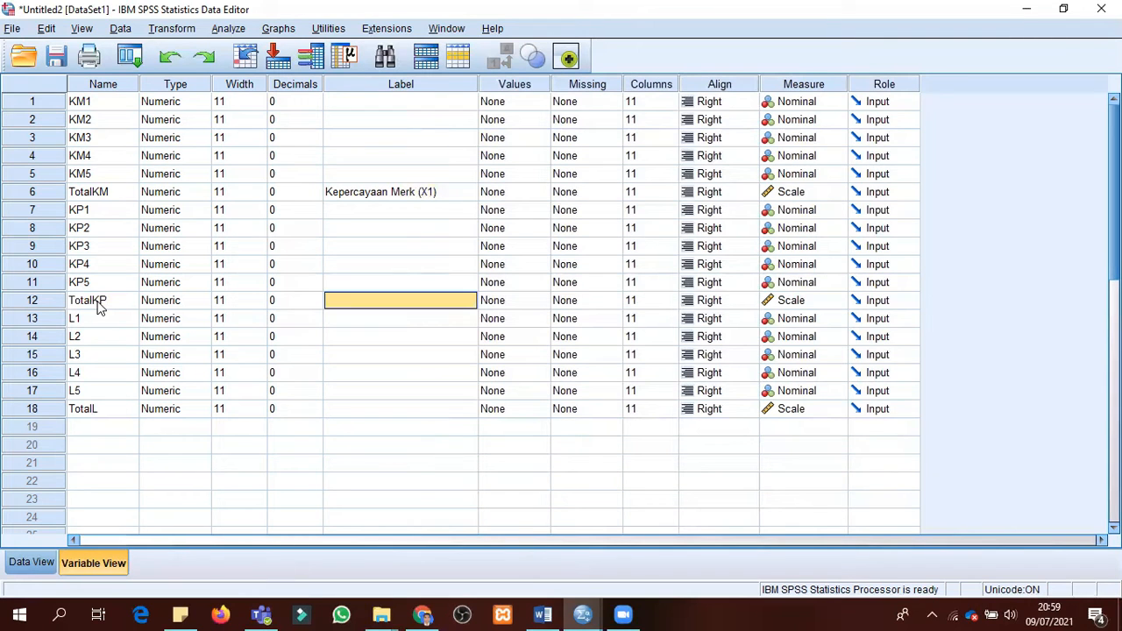
{"action": "double_click", "coordinate": [400, 303]}
{"action": "type", "text": "Kepuasan Pelanggan"}
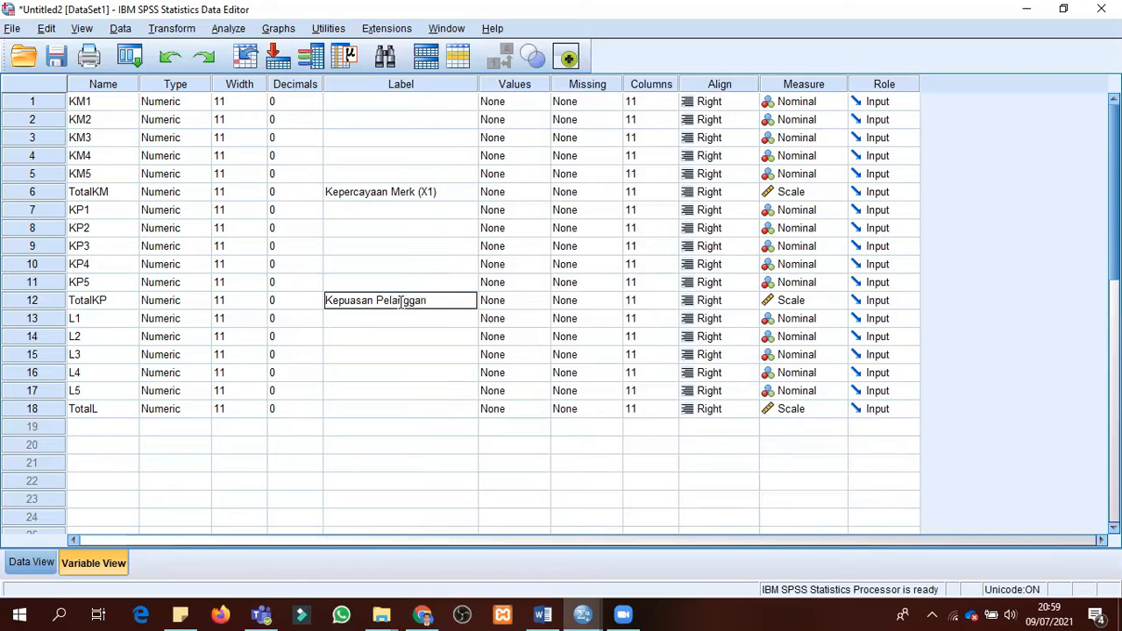
{"action": "type", "text": " (X2)"}
Label the TotalL variable "Loyalitas Pelanggan (Y)".
{"action": "left_click", "coordinate": [87, 416]}
{"action": "key", "text": "Right"}
{"action": "key", "text": "Right"}
{"action": "key", "text": "Right"}
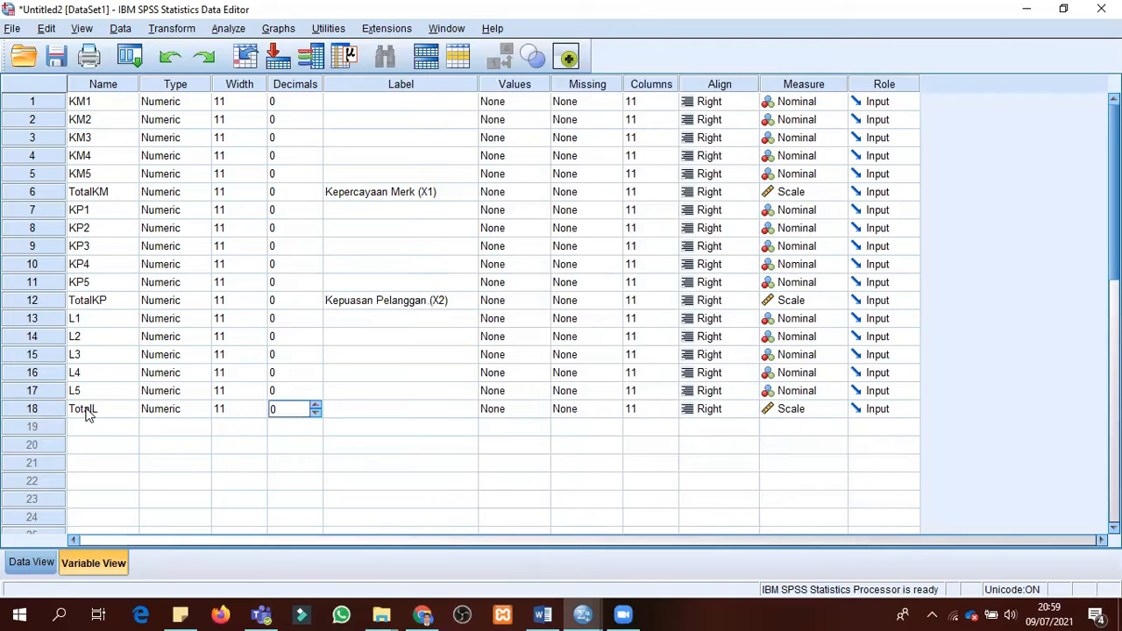
{"action": "key", "text": "Right"}
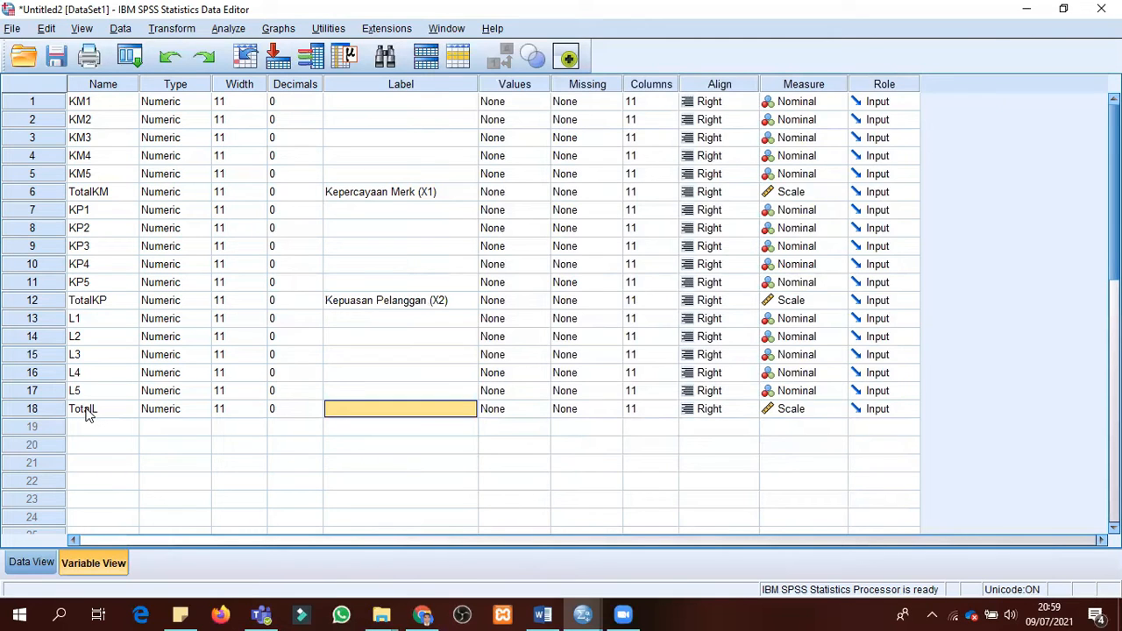
{"action": "type", "text": "Loyalitas"}
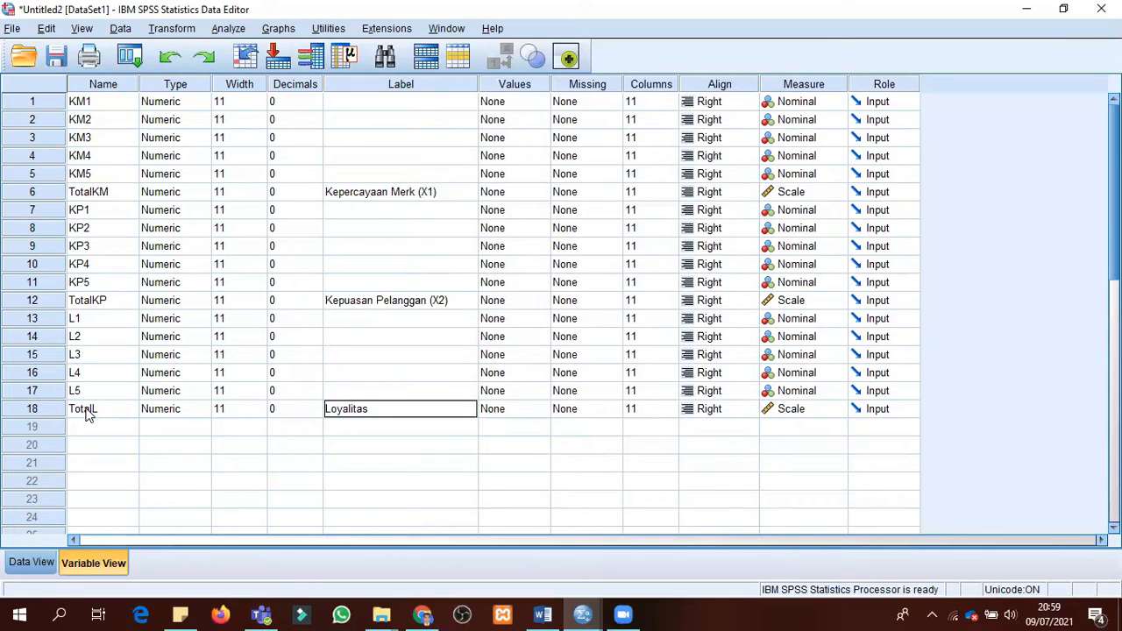
{"action": "type", "text": " Pelanggan (Y)"}
{"action": "left_click", "coordinate": [404, 102]}
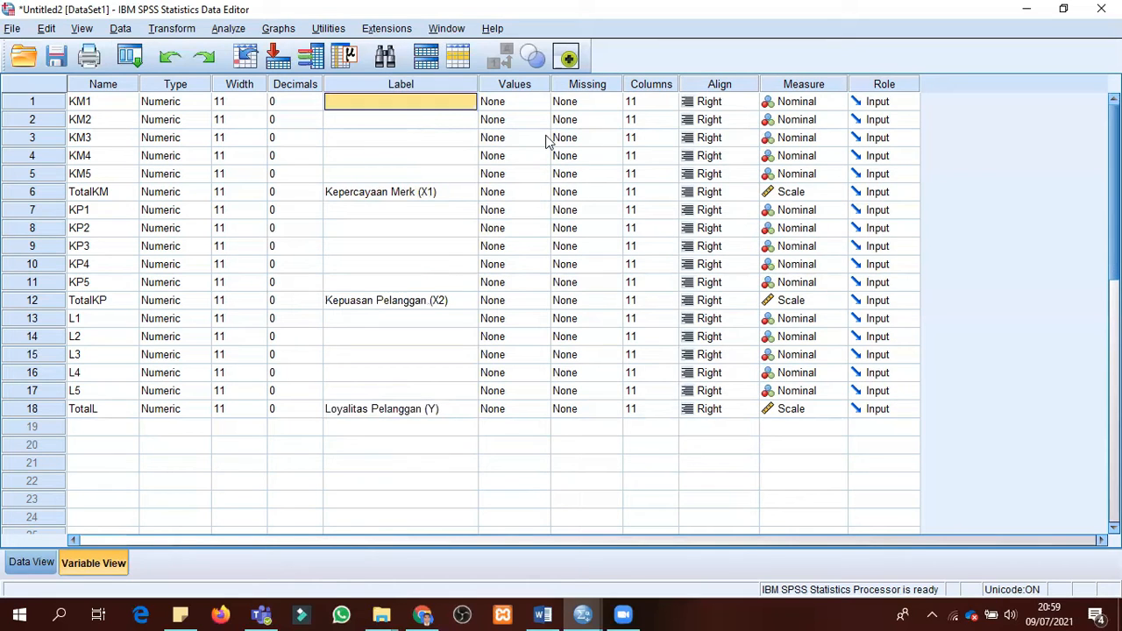
Set the measurement level of variables KM1 through KM5 to Scale.
{"action": "left_click", "coordinate": [817, 104]}
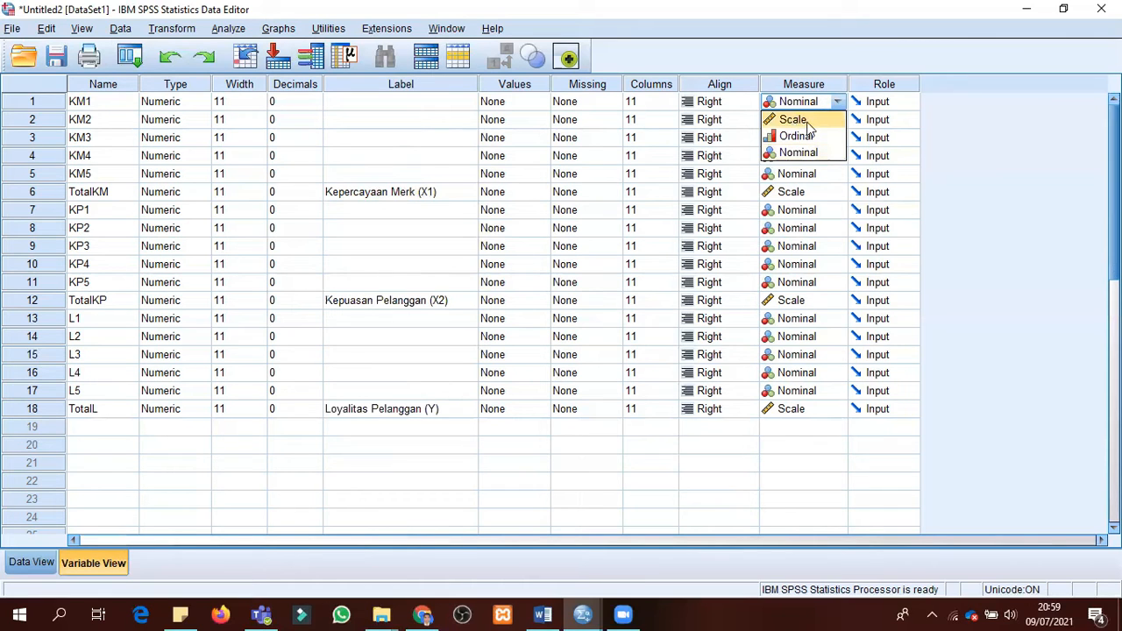
{"action": "left_click", "coordinate": [803, 121]}
{"action": "left_click", "coordinate": [807, 122]}
{"action": "left_click", "coordinate": [799, 137]}
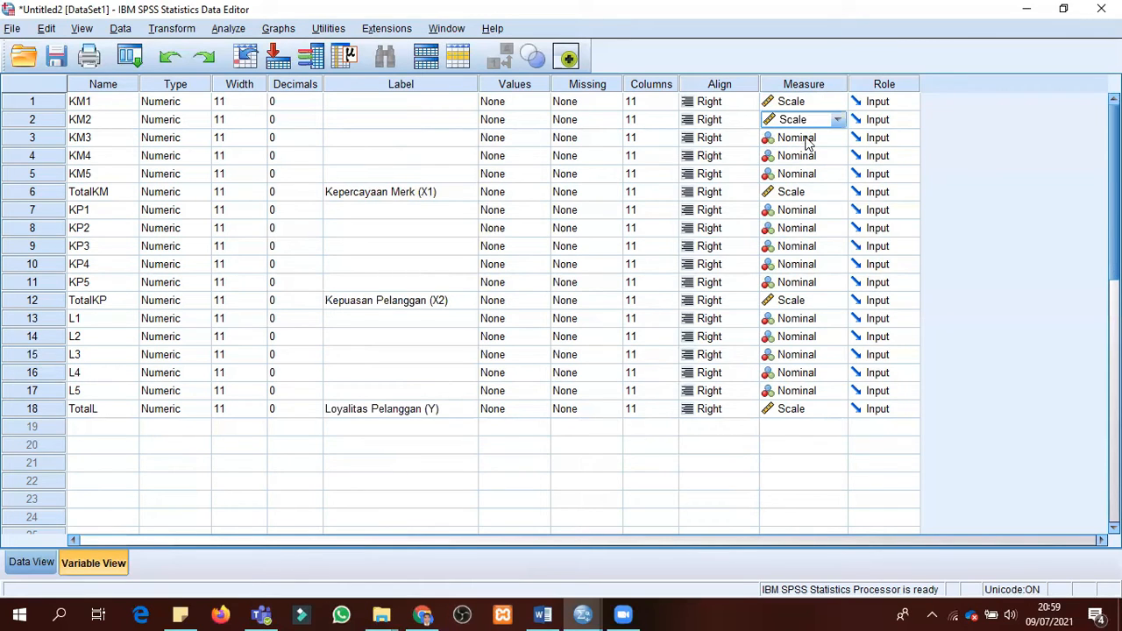
{"action": "left_click", "coordinate": [805, 158]}
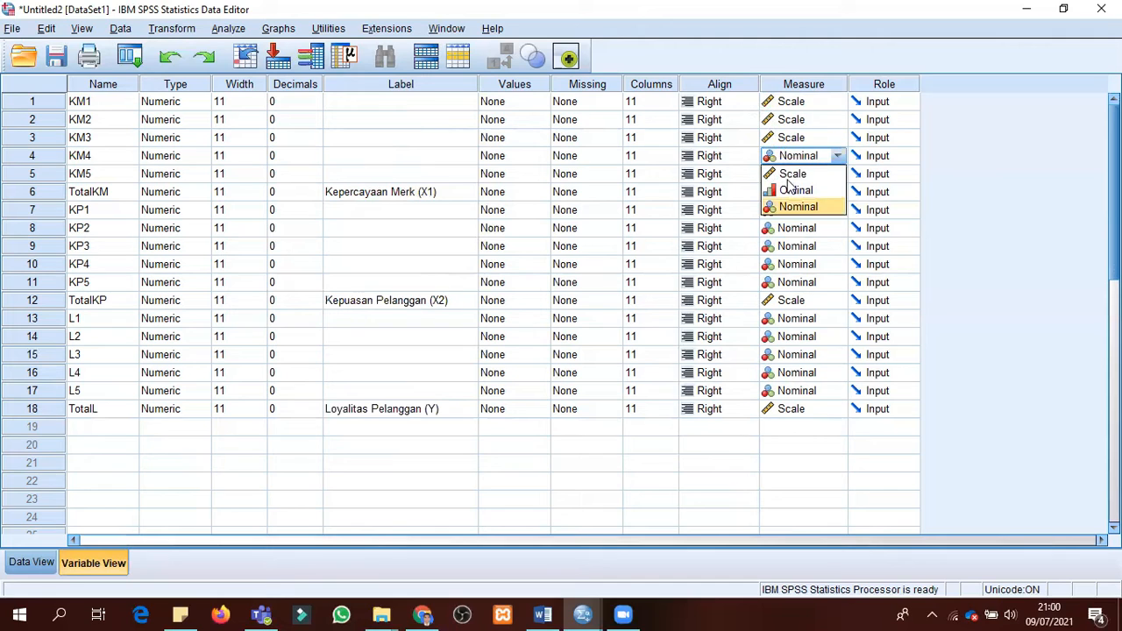
{"action": "left_click", "coordinate": [792, 174]}
{"action": "left_click", "coordinate": [793, 175]}
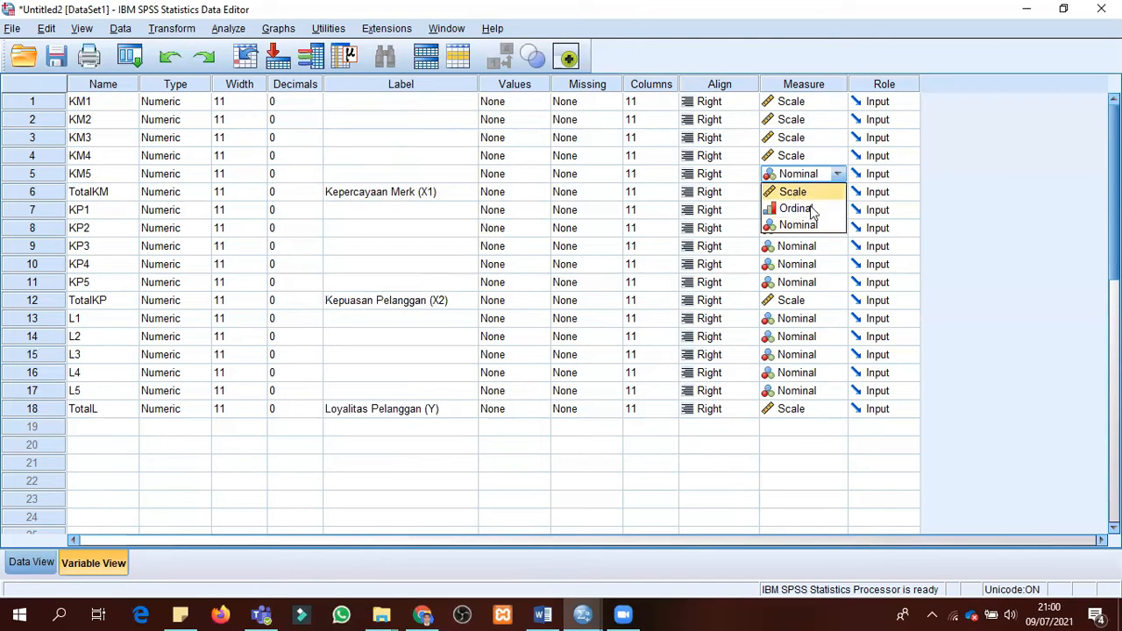
{"action": "left_click", "coordinate": [793, 192]}
Set the measurement level of variables KP1 through KP5 to Scale.
{"action": "left_click", "coordinate": [802, 213]}
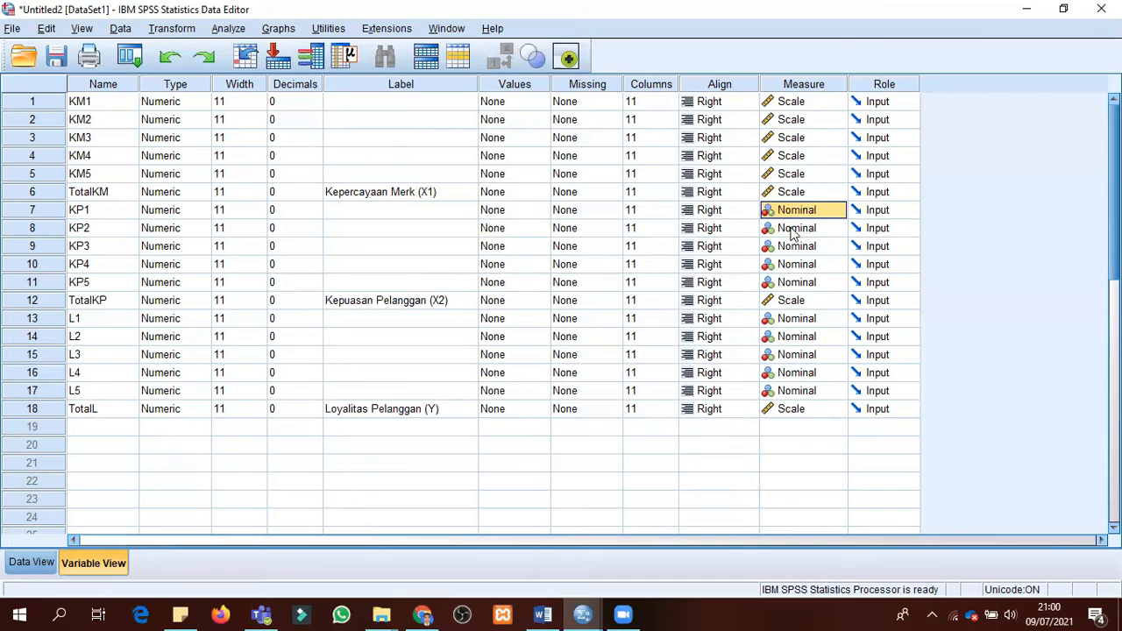
{"action": "left_click", "coordinate": [794, 227]}
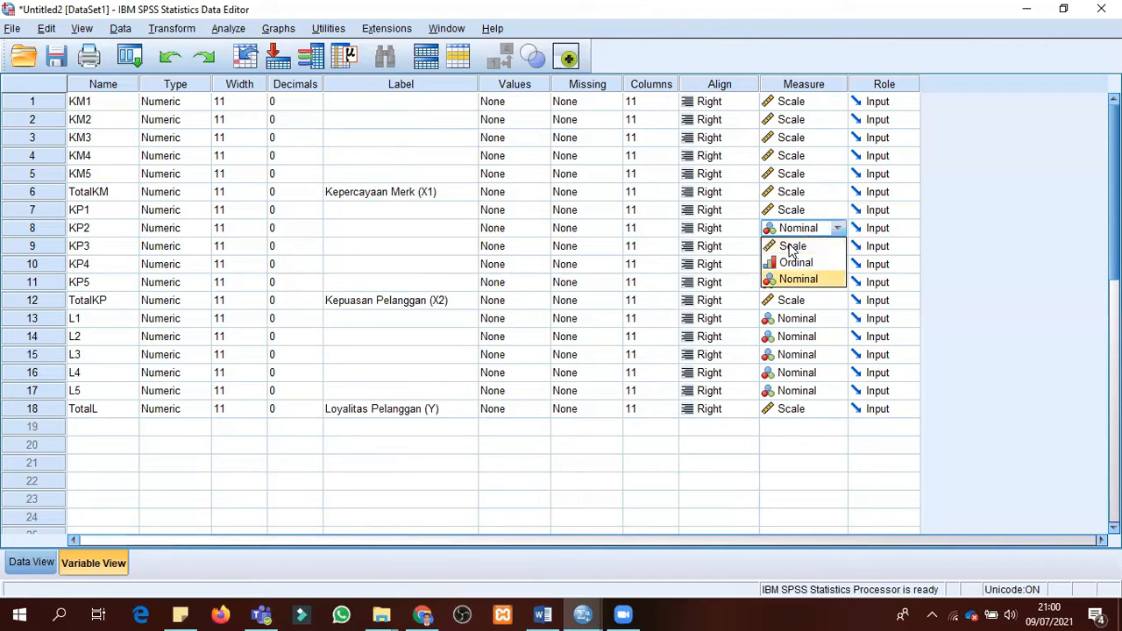
{"action": "left_click", "coordinate": [792, 248]}
{"action": "left_click", "coordinate": [793, 249]}
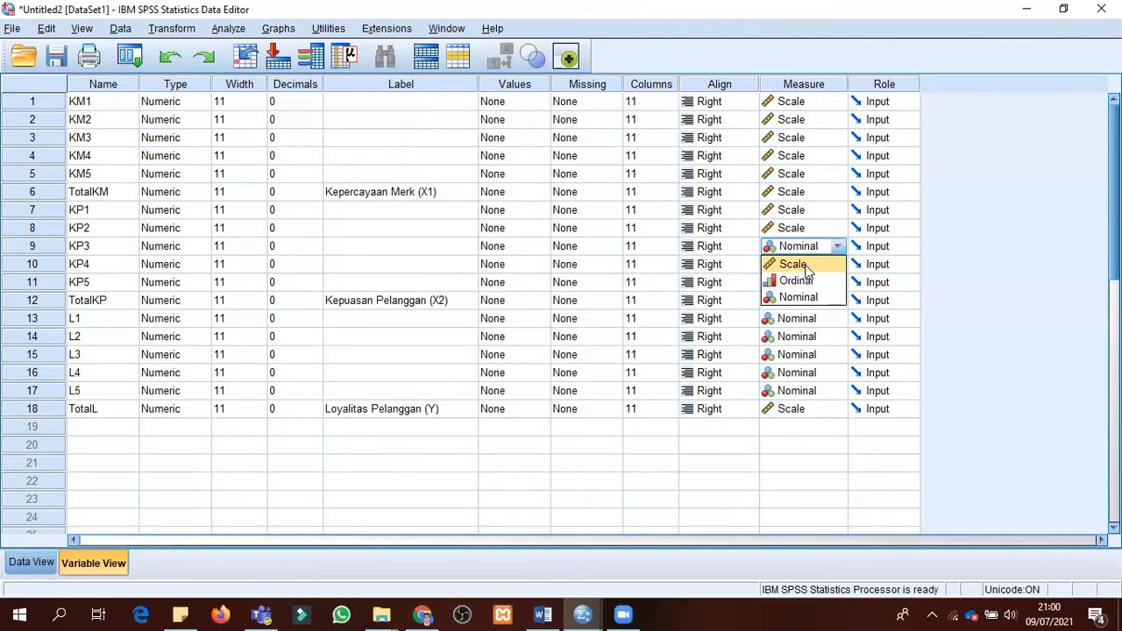
{"action": "left_click", "coordinate": [805, 265]}
{"action": "left_click", "coordinate": [805, 265]}
{"action": "left_click", "coordinate": [808, 283]}
{"action": "left_click", "coordinate": [808, 283]}
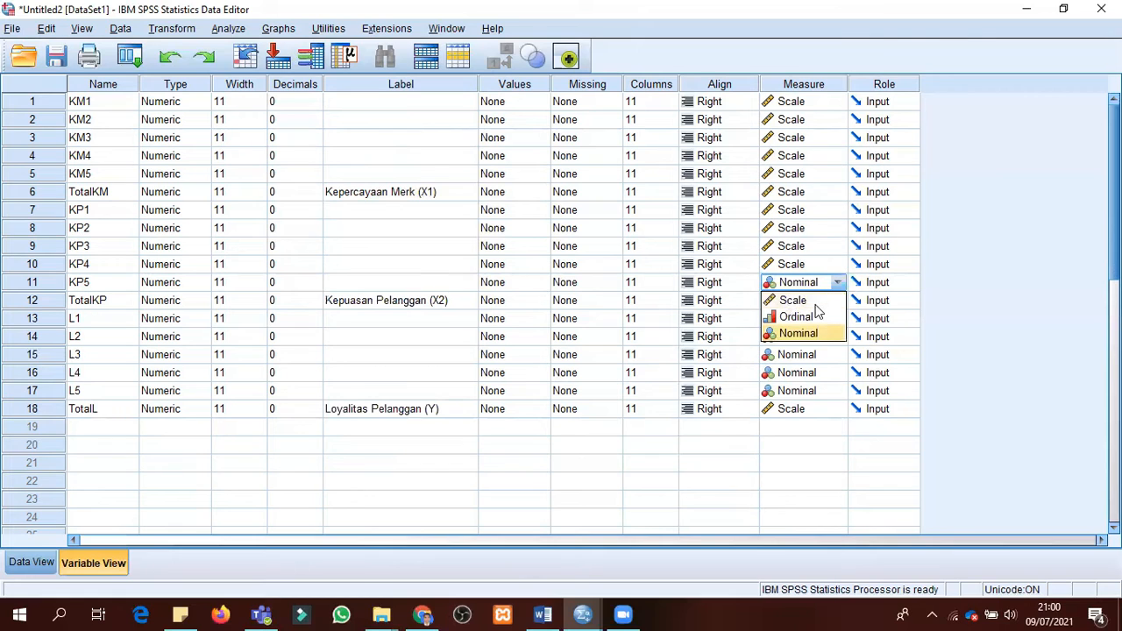
{"action": "left_click", "coordinate": [818, 303]}
Set the measurement level of variables L1 through L5 to Scale.
{"action": "left_click", "coordinate": [816, 318]}
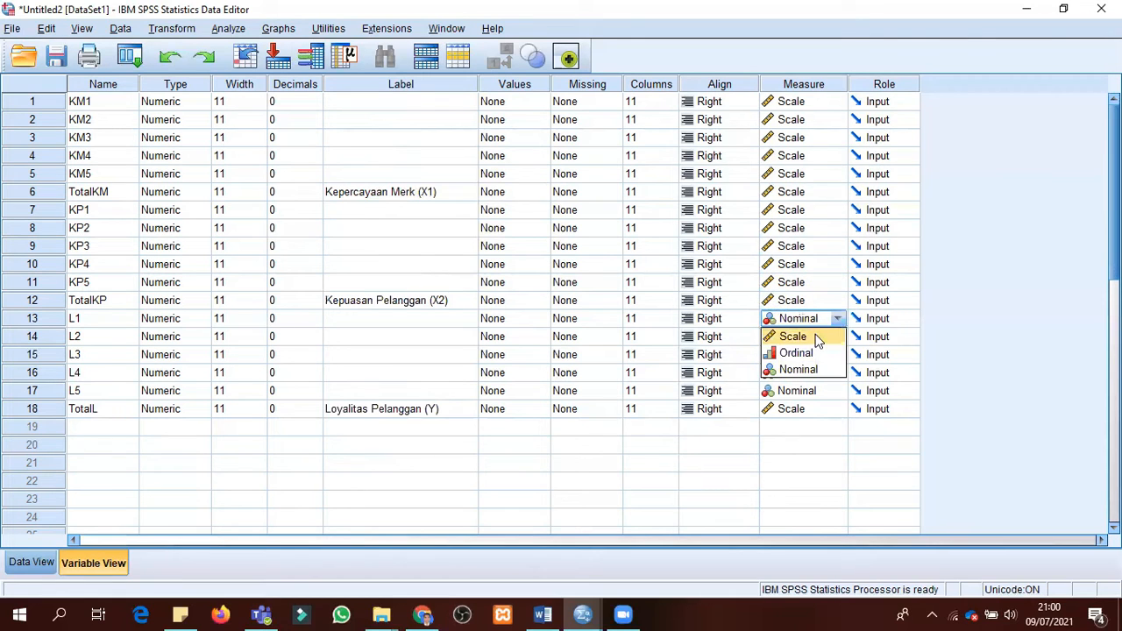
{"action": "left_click", "coordinate": [817, 341]}
{"action": "left_click", "coordinate": [814, 339]}
{"action": "left_click", "coordinate": [813, 354]}
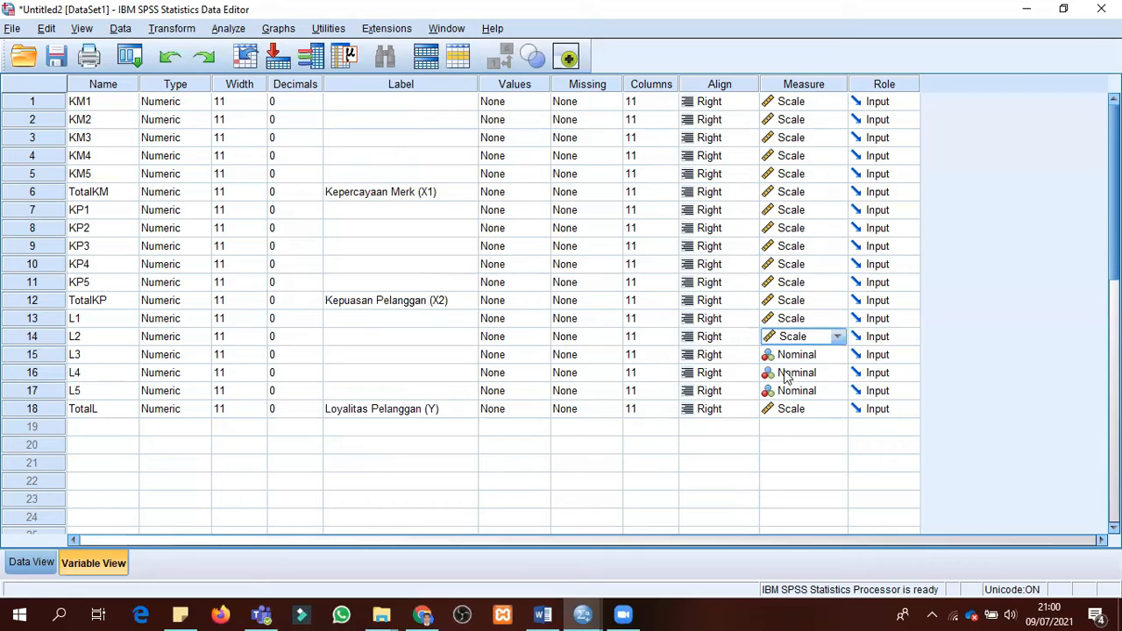
{"action": "left_click", "coordinate": [791, 356]}
{"action": "left_click", "coordinate": [792, 373]}
{"action": "left_click", "coordinate": [803, 374]}
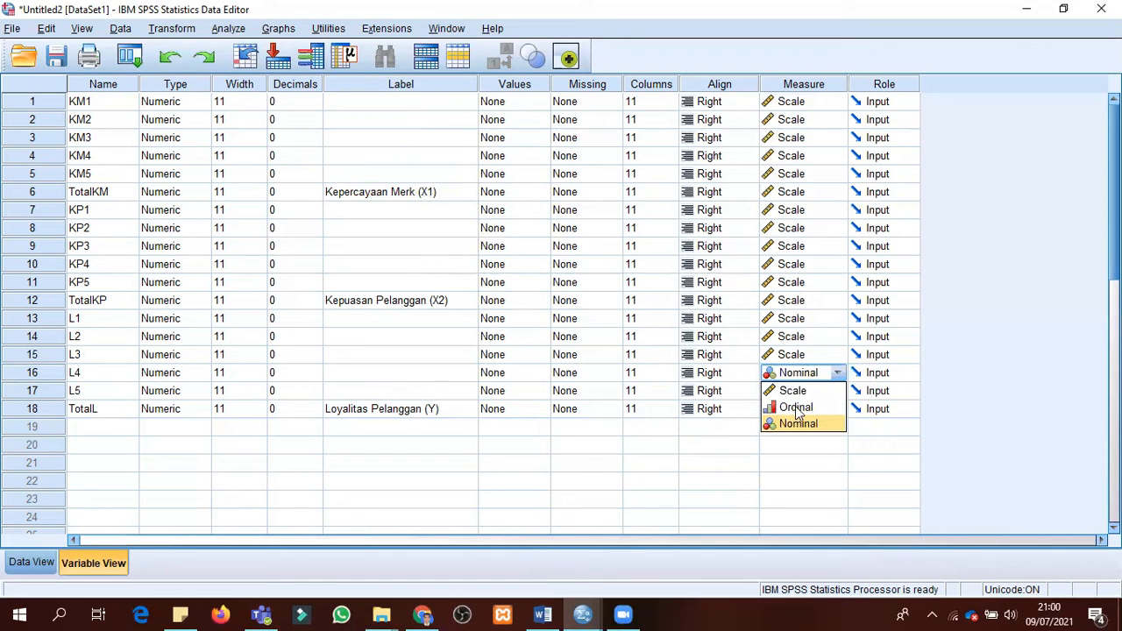
{"action": "left_click", "coordinate": [796, 391]}
{"action": "left_click", "coordinate": [796, 392]}
{"action": "left_click", "coordinate": [797, 411]}
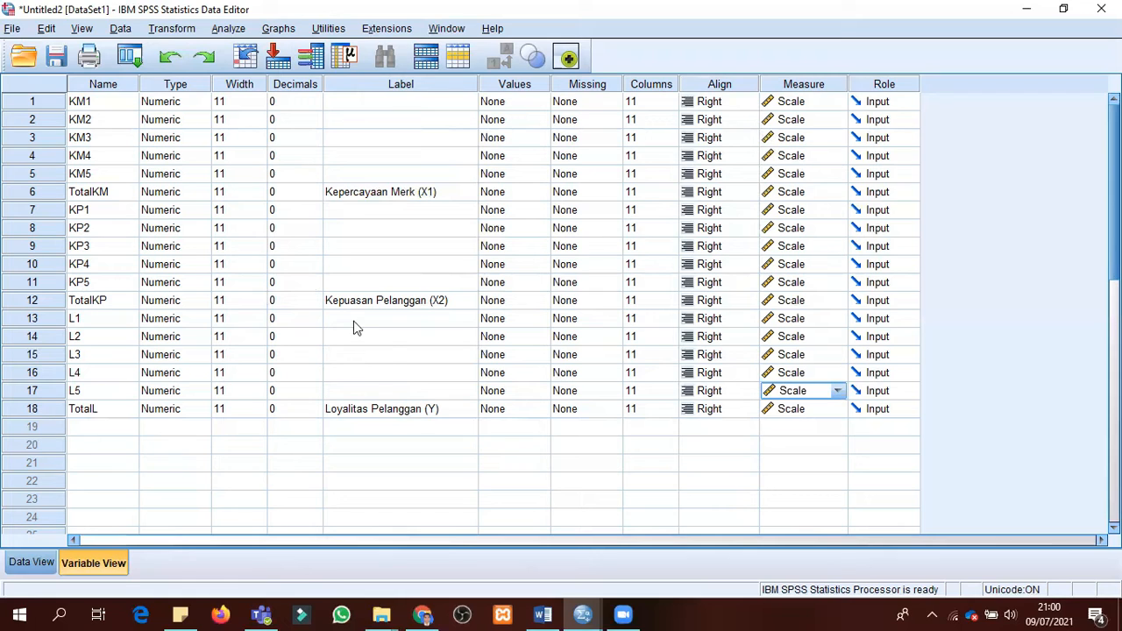
Save the dataset as Uji Validitas dan Reliabilitas.sav, replacing the existing file of that name.
{"action": "left_click", "coordinate": [11, 29]}
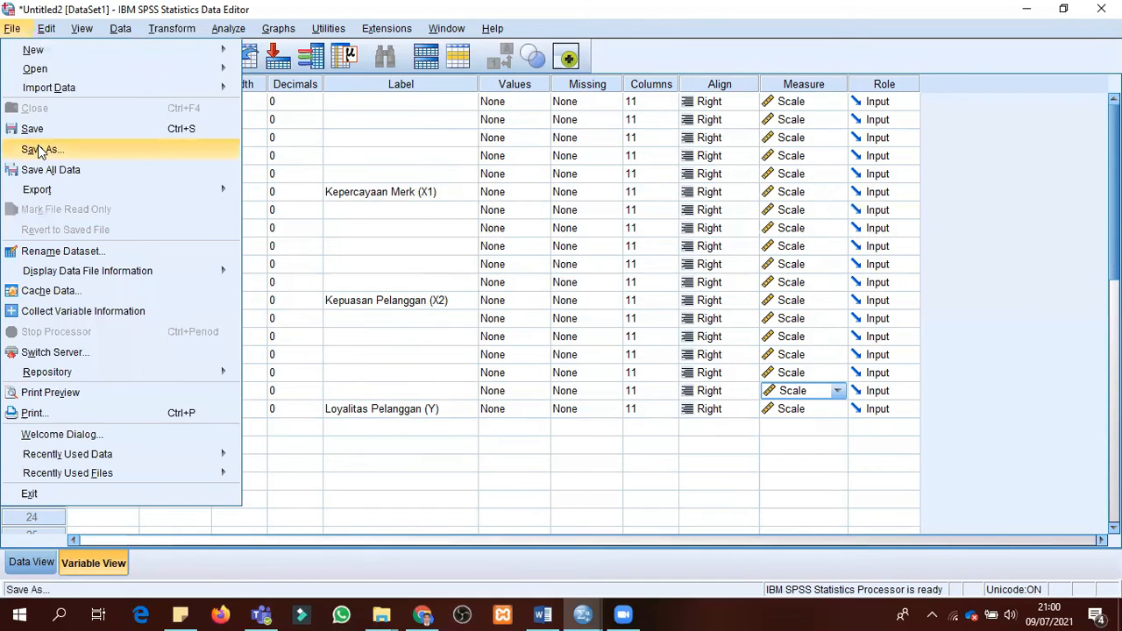
{"action": "left_click", "coordinate": [38, 149]}
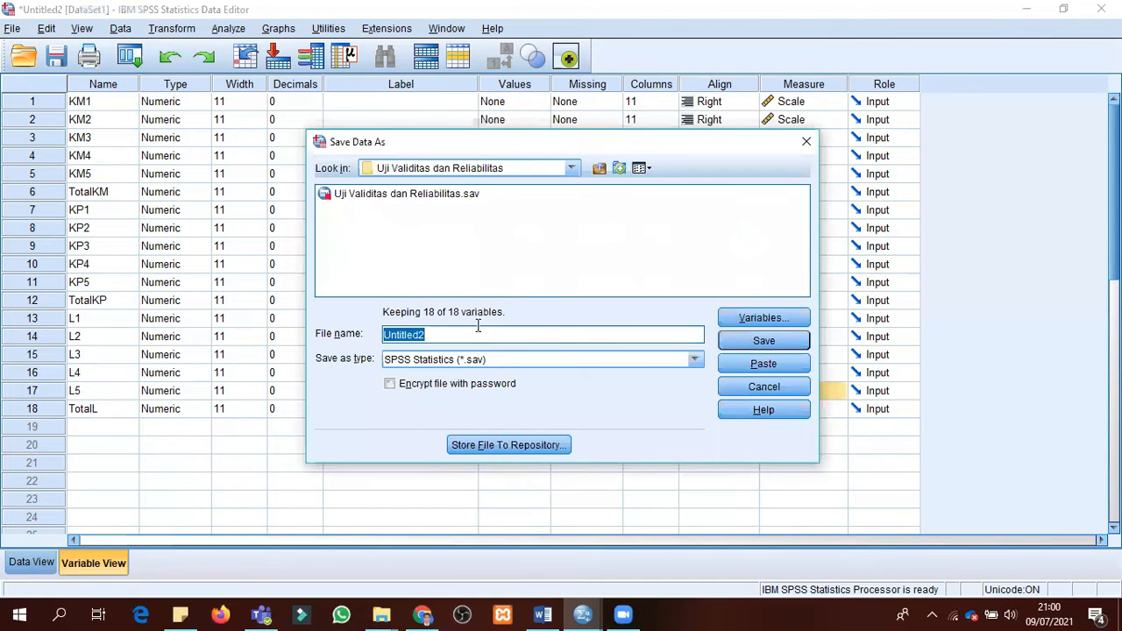
{"action": "left_click", "coordinate": [432, 200]}
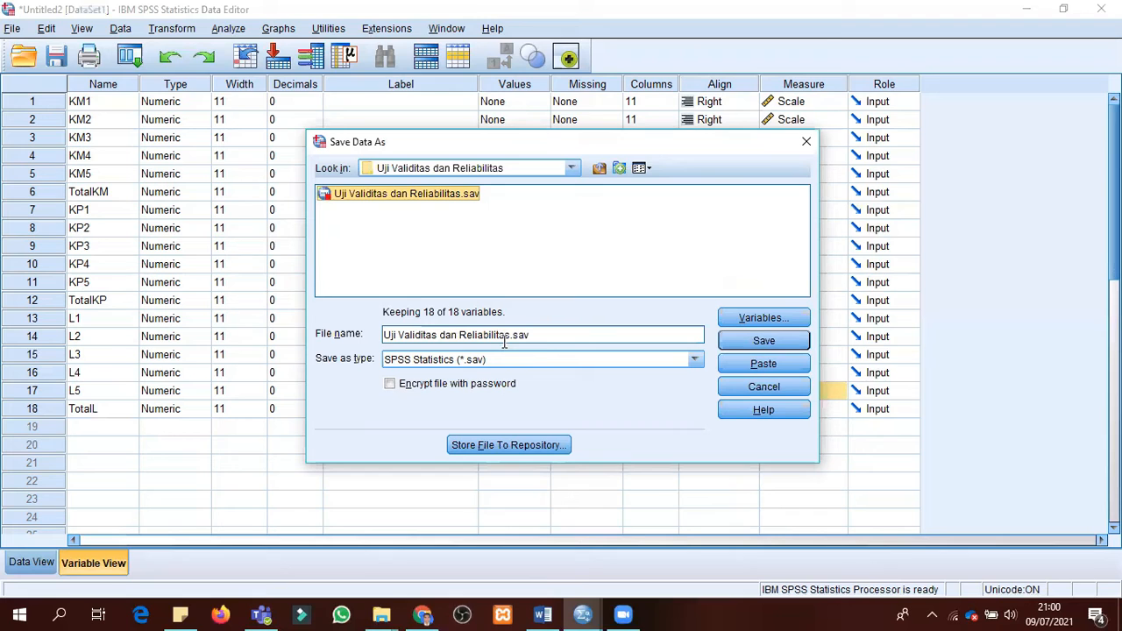
{"action": "left_click", "coordinate": [763, 342]}
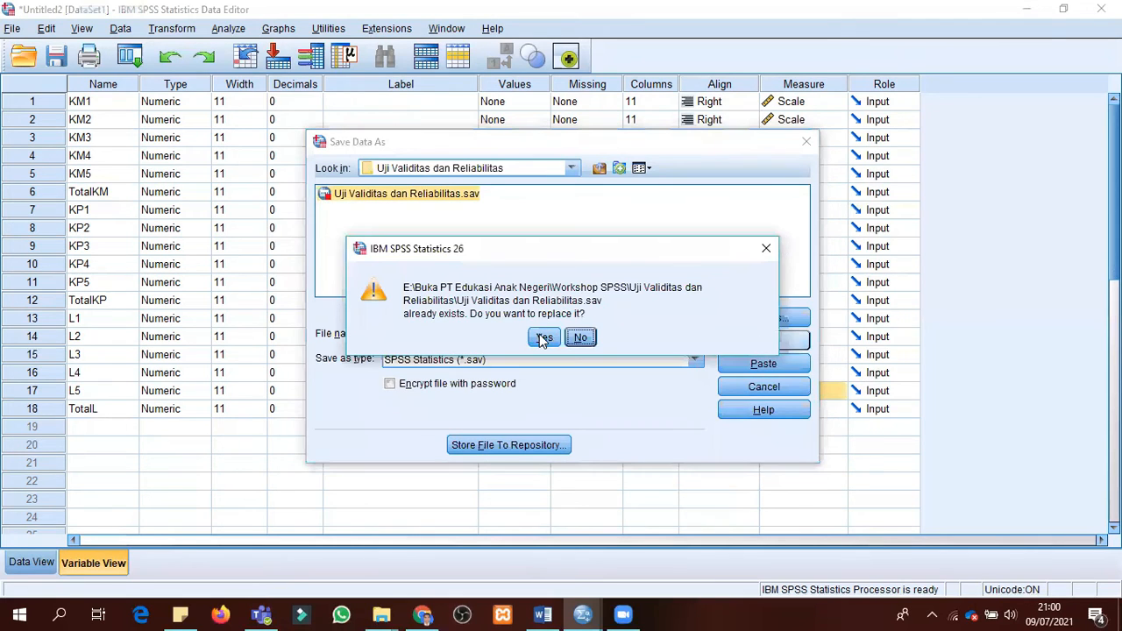
{"action": "left_click", "coordinate": [543, 338]}
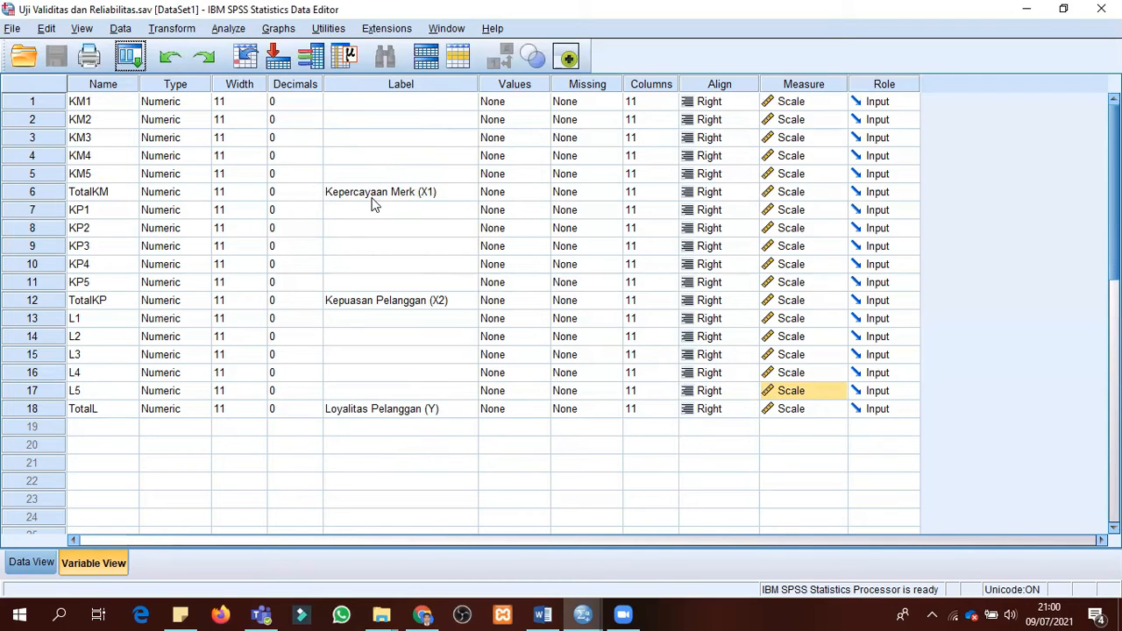
Open the Bivariate Correlations analysis for the validity test.
{"action": "left_click", "coordinate": [228, 29]}
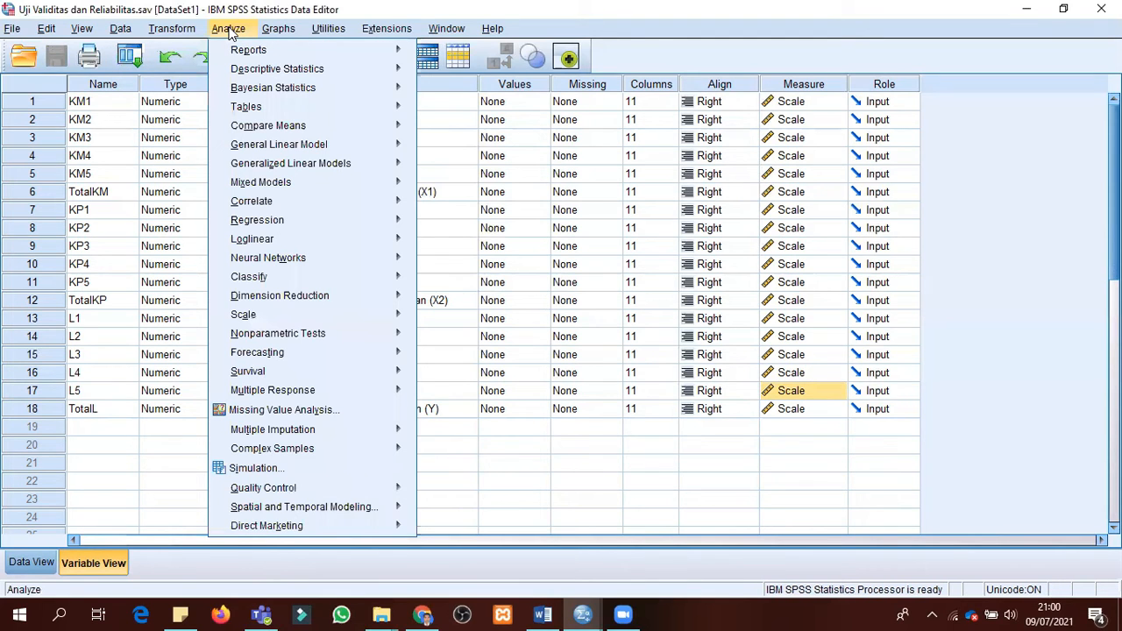
{"action": "mouse_move", "coordinate": [252, 203]}
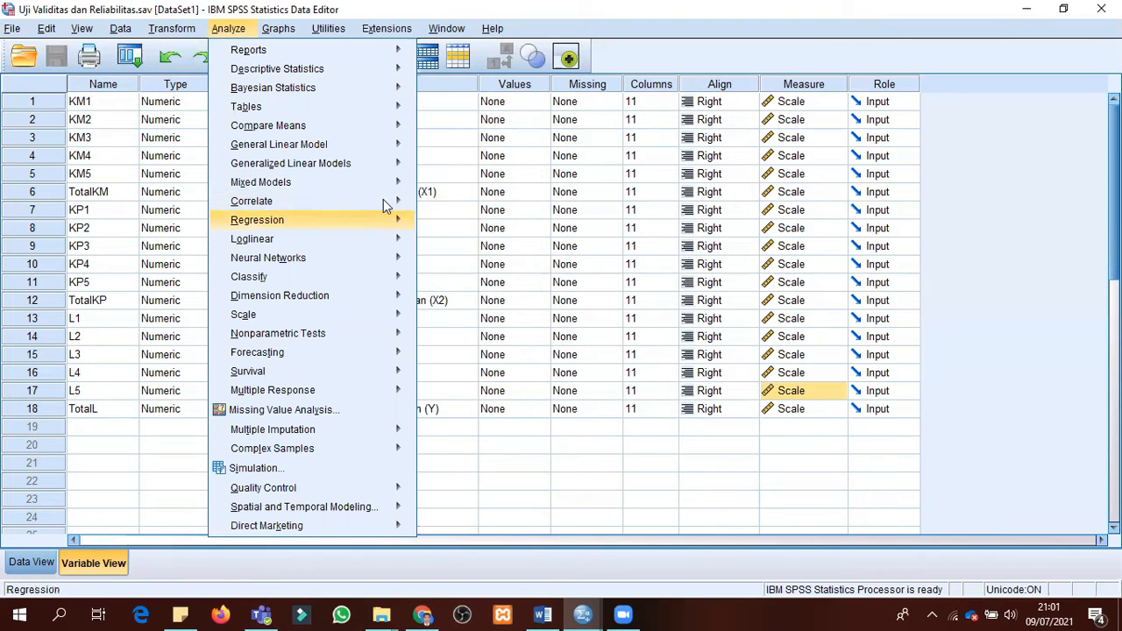
{"action": "mouse_move", "coordinate": [383, 200]}
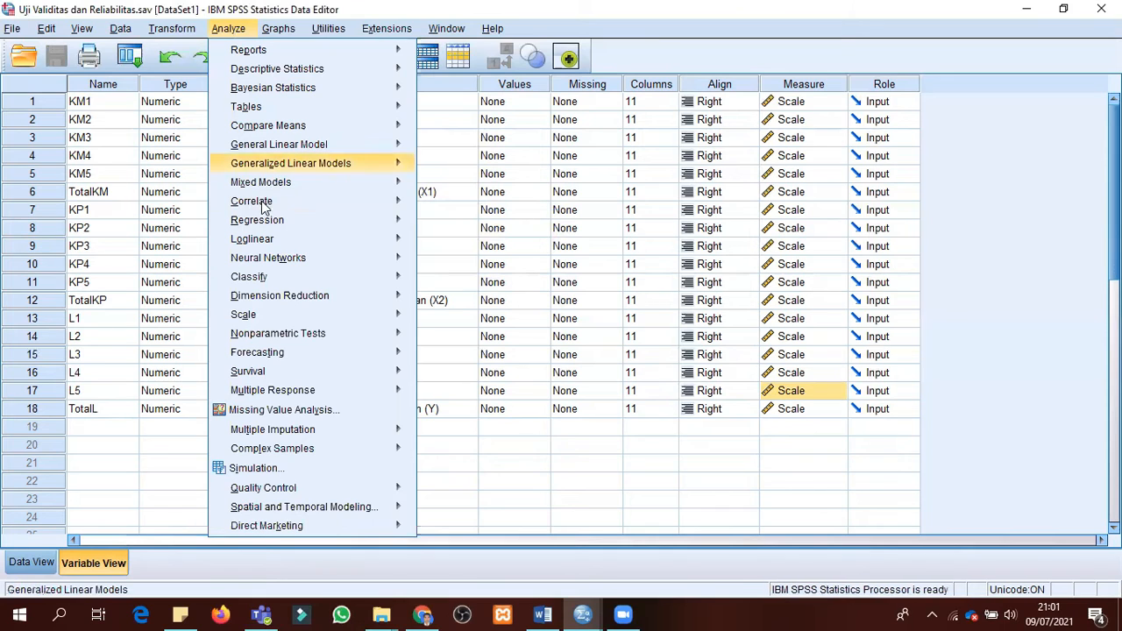
{"action": "mouse_move", "coordinate": [289, 208]}
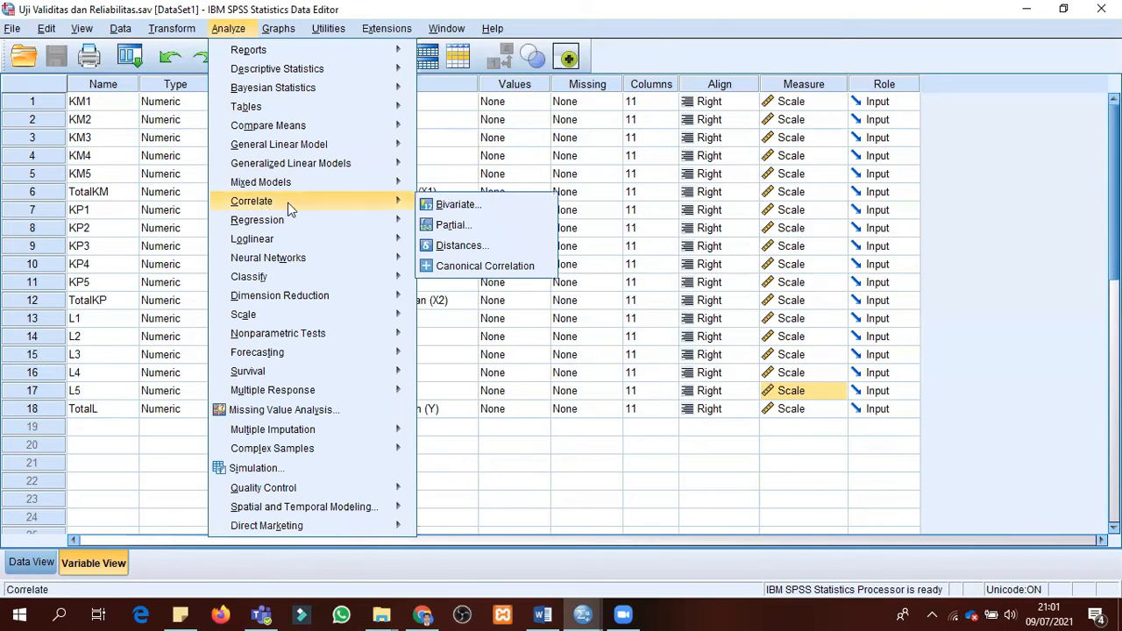
{"action": "left_click", "coordinate": [455, 206]}
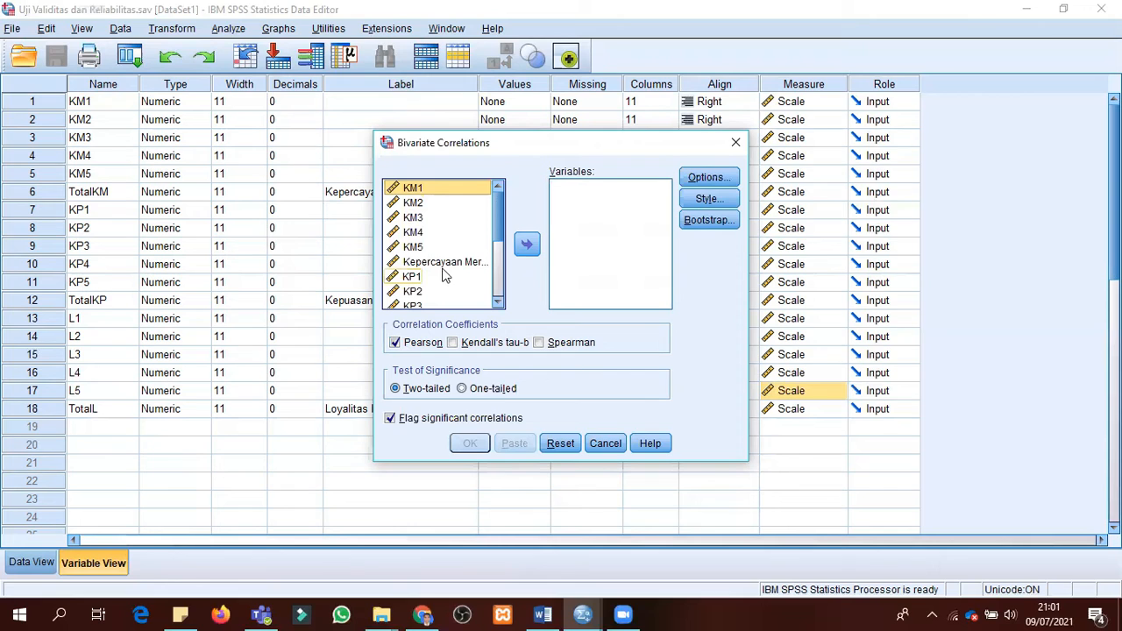
{"action": "left_click", "coordinate": [430, 191]}
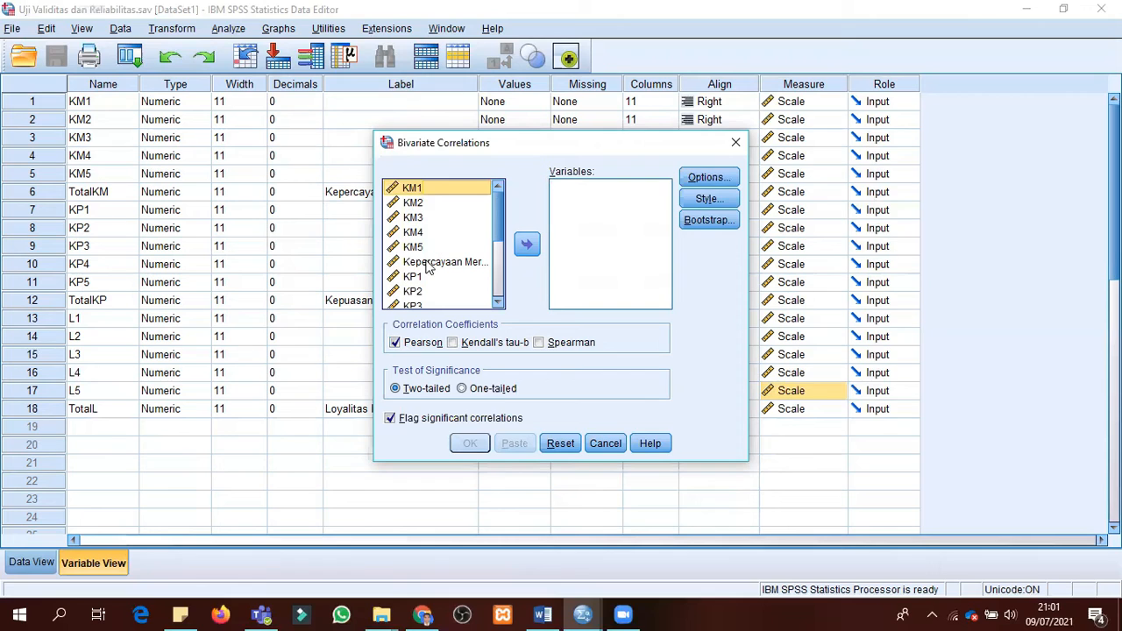
{"action": "left_click", "coordinate": [432, 216], "text": "ctrl"}
{"action": "left_click", "coordinate": [433, 195]}
{"action": "left_click", "coordinate": [419, 233], "text": "ctrl"}
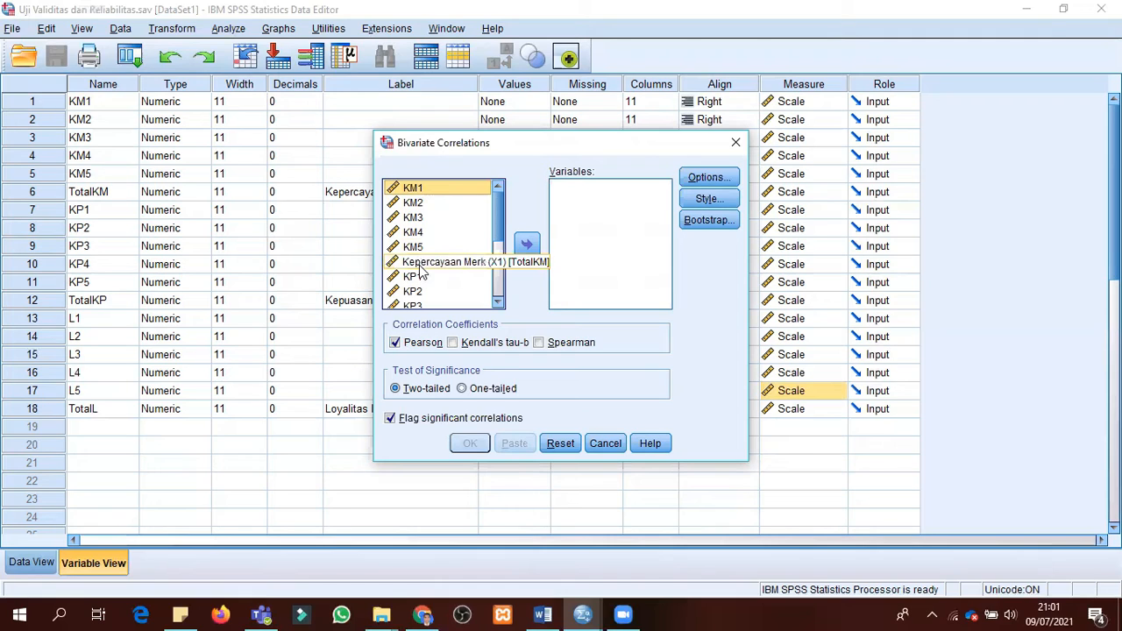
{"action": "left_click", "coordinate": [432, 261]}
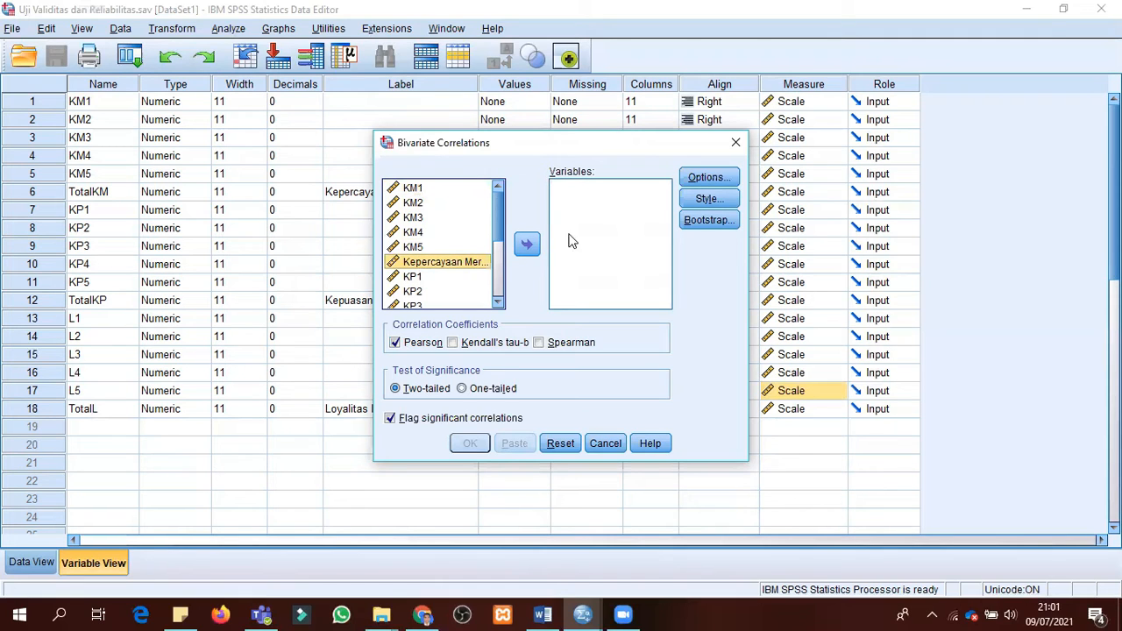
Run a two-tailed Pearson correlation on KM1 through KM5 and the total Kepercayaan Merk (X1), flagging significant correlations.
{"action": "left_click", "coordinate": [420, 191]}
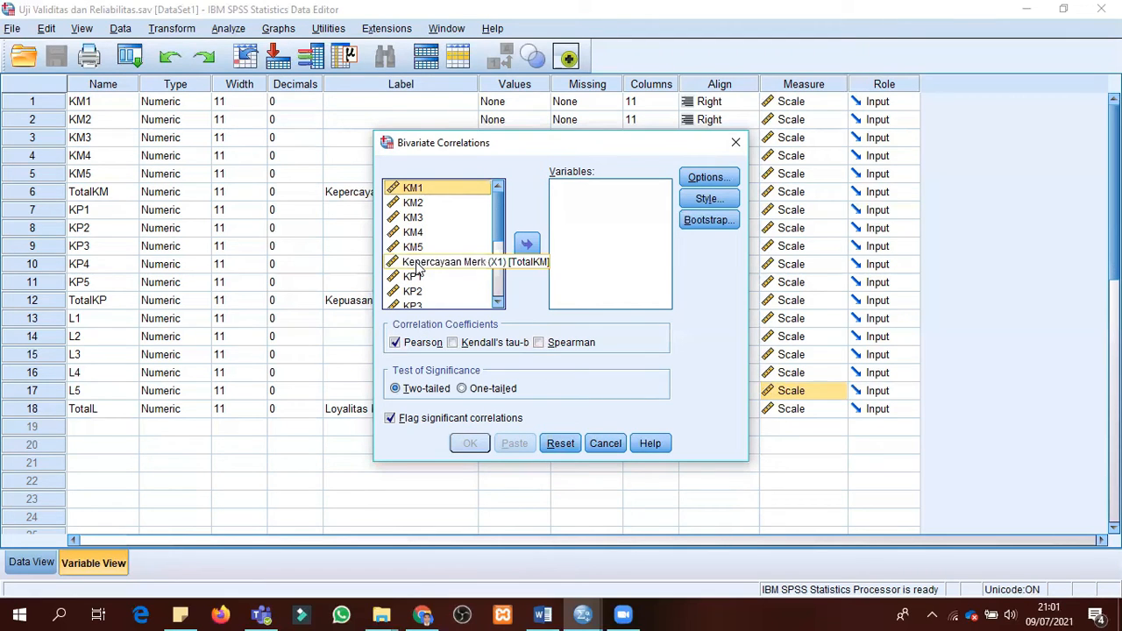
{"action": "left_click", "coordinate": [417, 263], "text": "shift"}
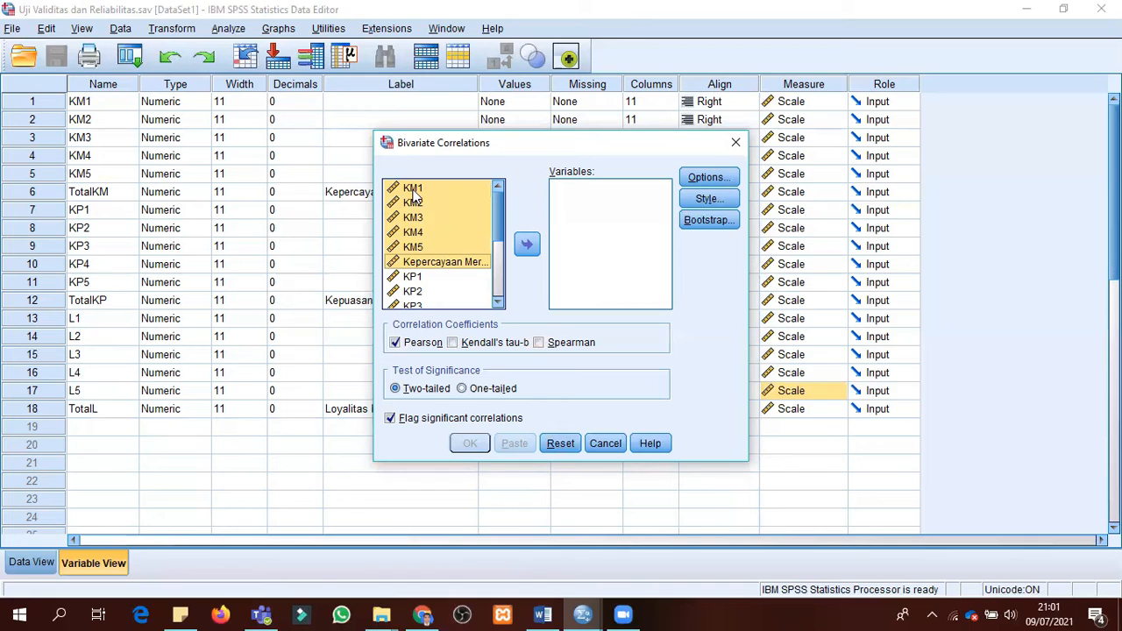
{"action": "left_click", "coordinate": [527, 247]}
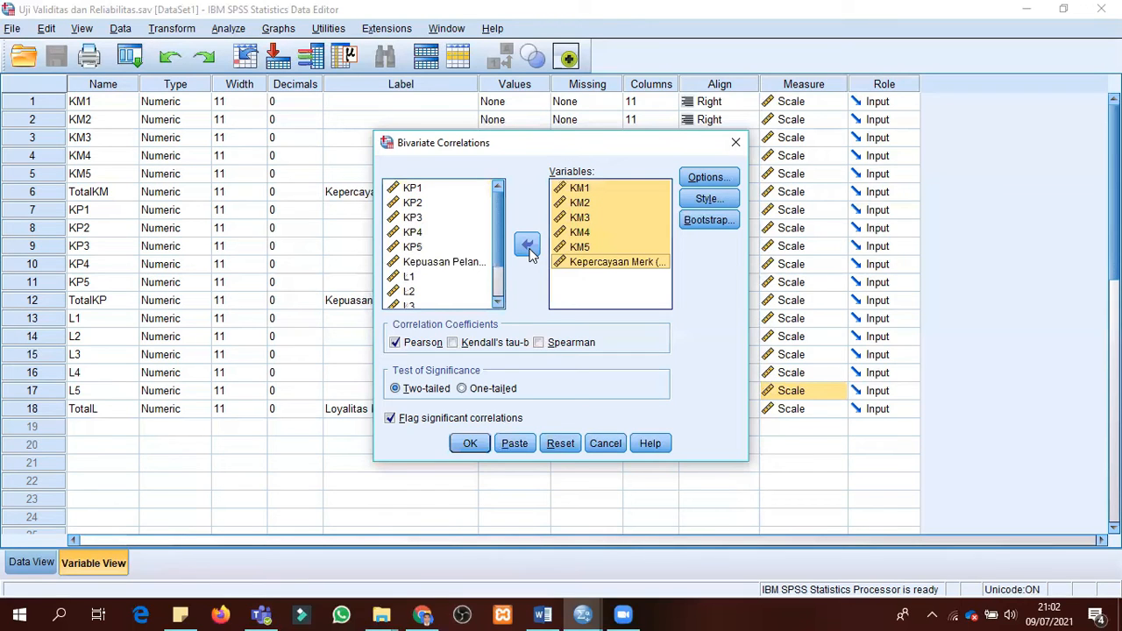
{"action": "left_click", "coordinate": [471, 448]}
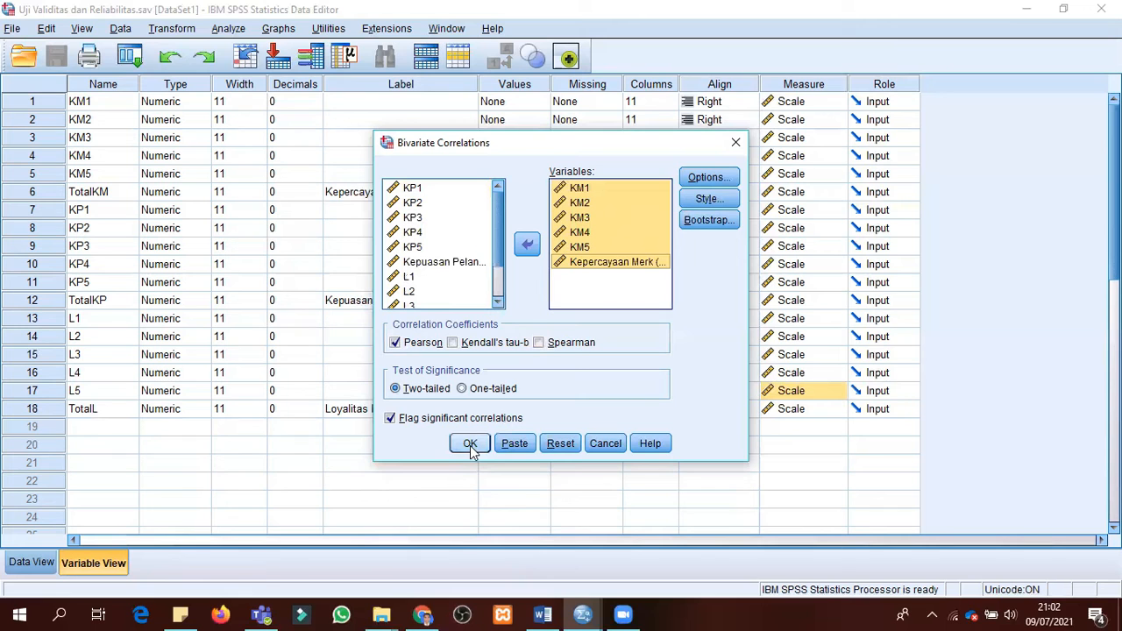
{"action": "left_click", "coordinate": [471, 447]}
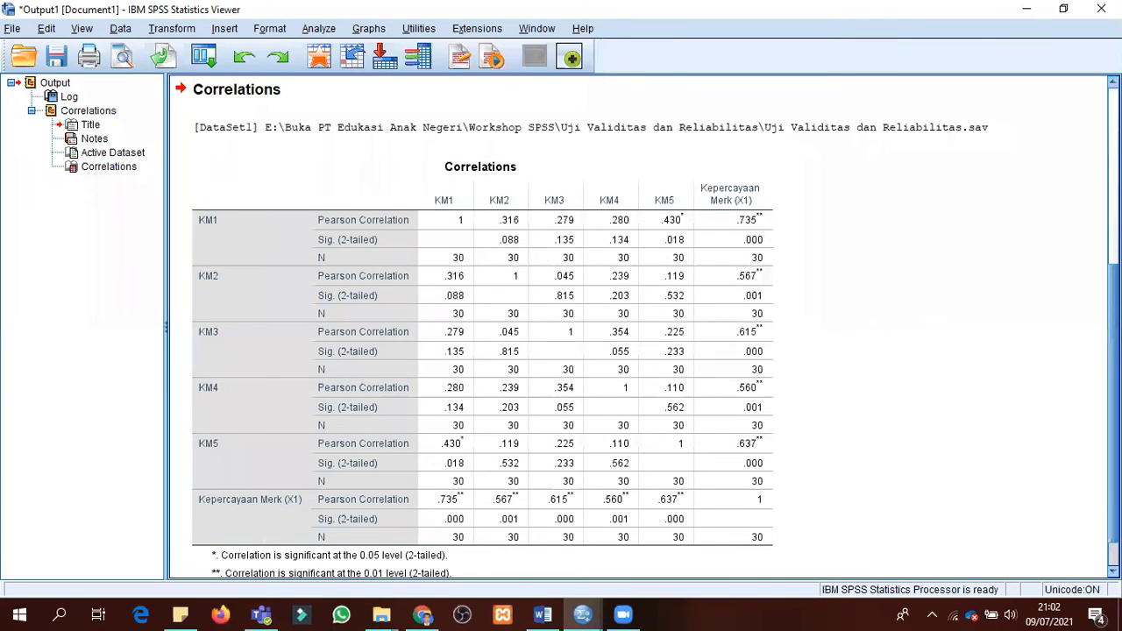
{"action": "scroll", "coordinate": [838, 315], "scroll_direction": "down", "scroll_amount": 1}
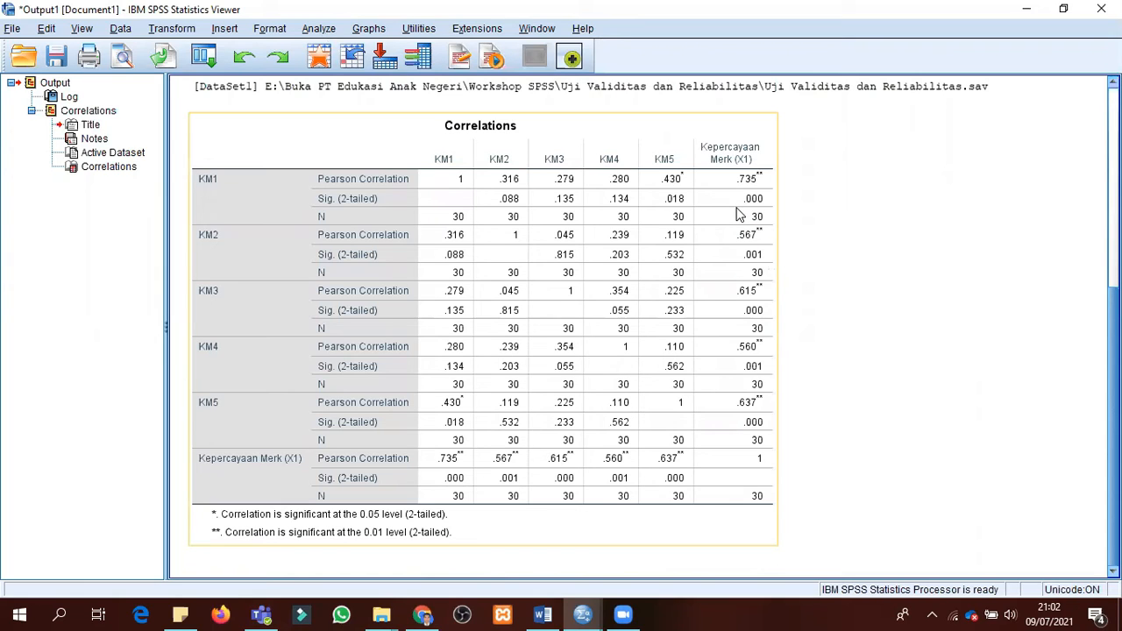
Run a Reliability Analysis on items KM1 through KM5 using the Alpha model.
{"action": "left_click", "coordinate": [320, 29]}
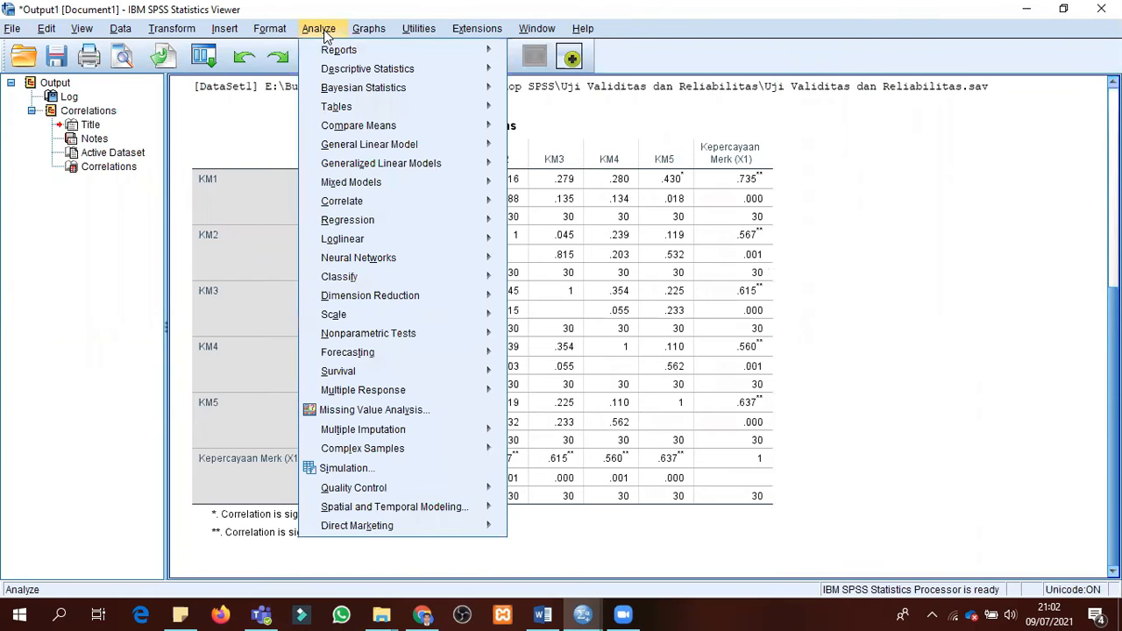
{"action": "mouse_move", "coordinate": [336, 323]}
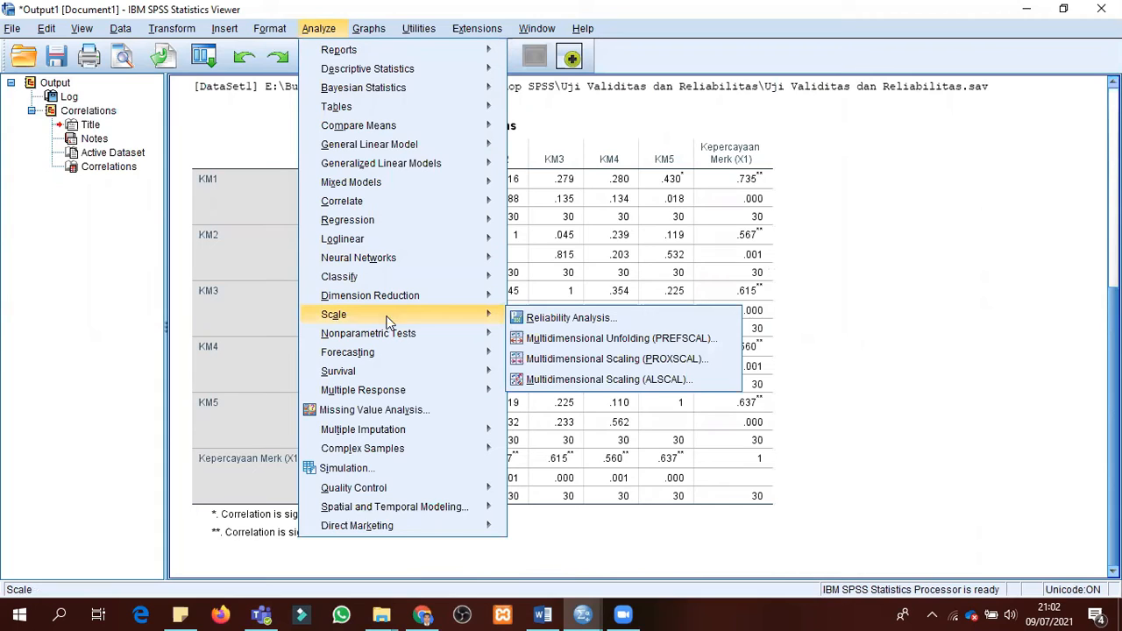
{"action": "left_click", "coordinate": [576, 319]}
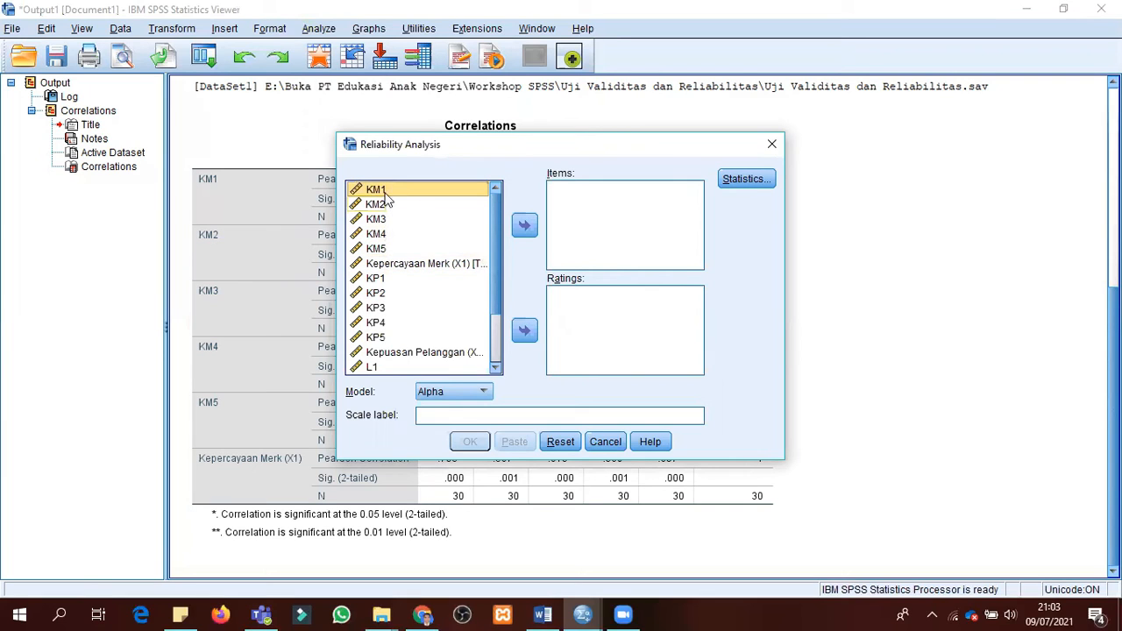
{"action": "left_click", "coordinate": [380, 252], "text": "shift"}
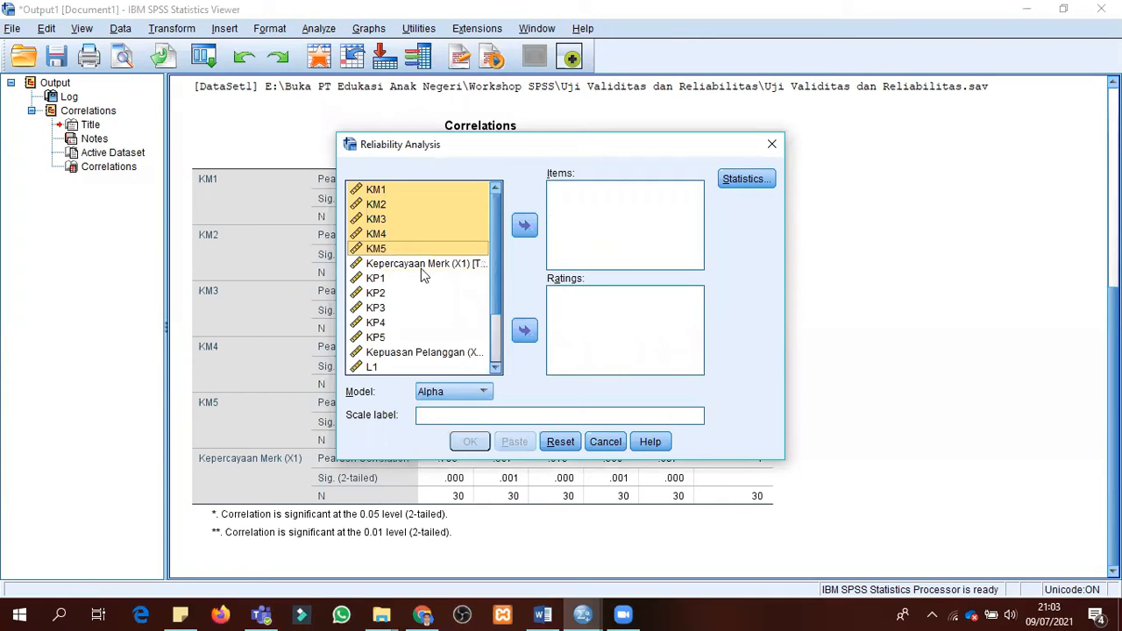
{"action": "left_click", "coordinate": [524, 227]}
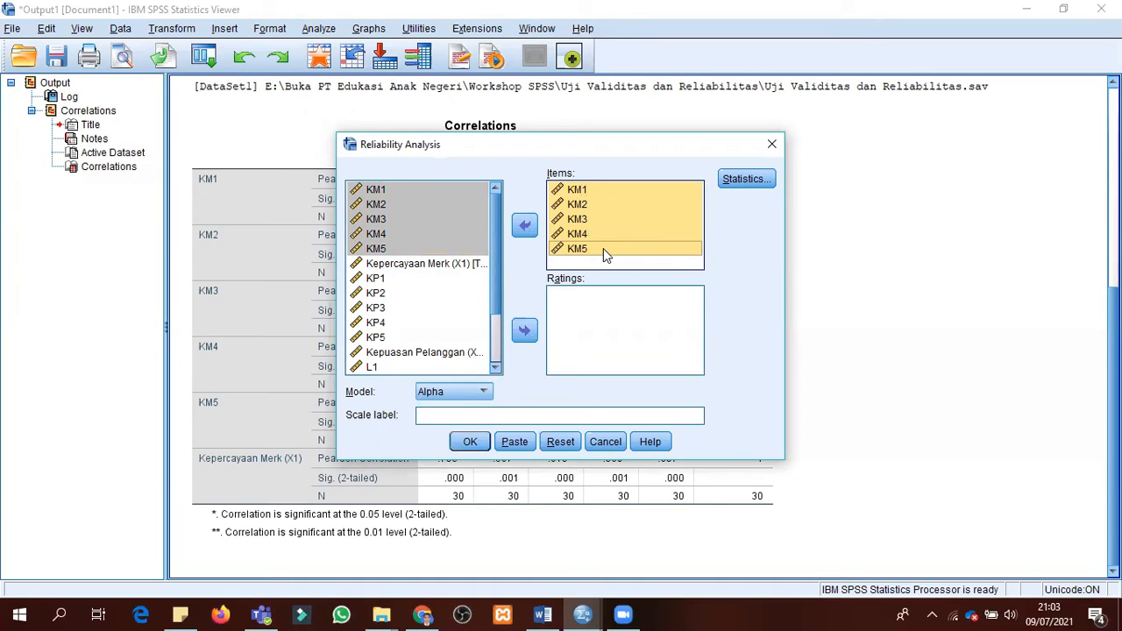
{"action": "left_click", "coordinate": [471, 442]}
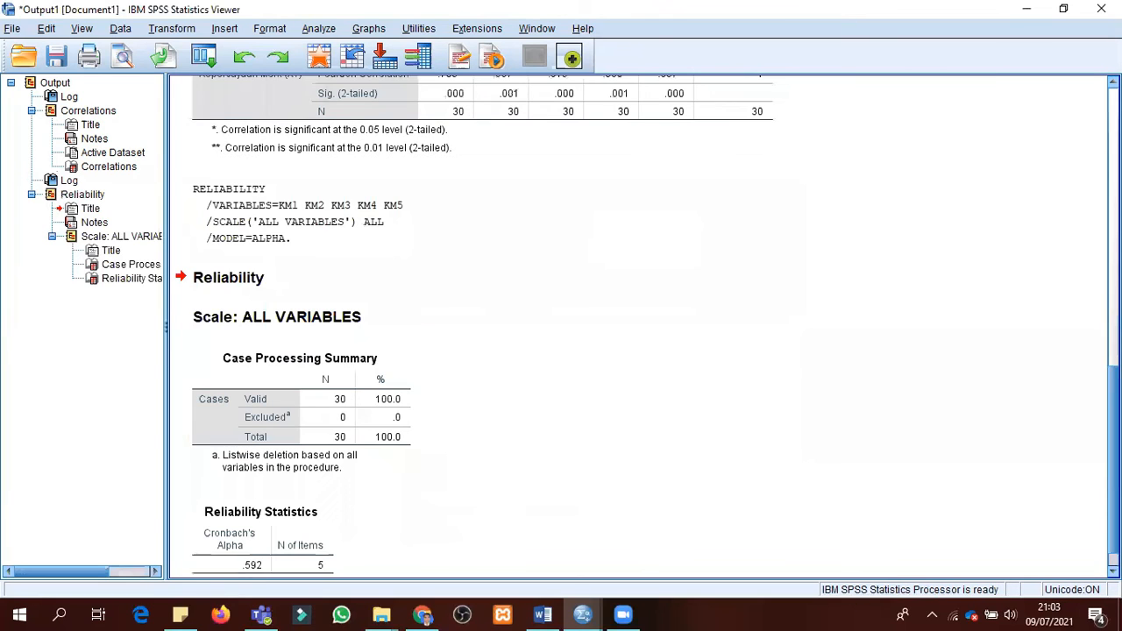
Examine the KM items' Correlations table and the Reliability Statistics table with Cronbach's Alpha in the output.
{"action": "scroll", "coordinate": [947, 372], "scroll_direction": "down", "scroll_amount": 1}
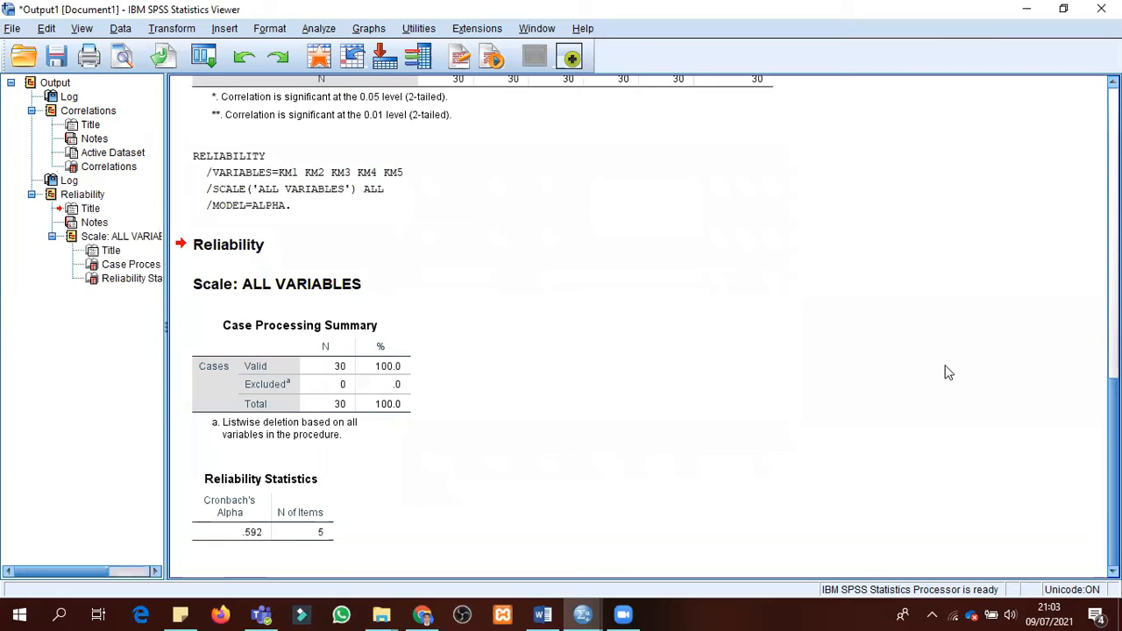
{"action": "scroll", "coordinate": [640, 329], "scroll_direction": "up", "scroll_amount": 10}
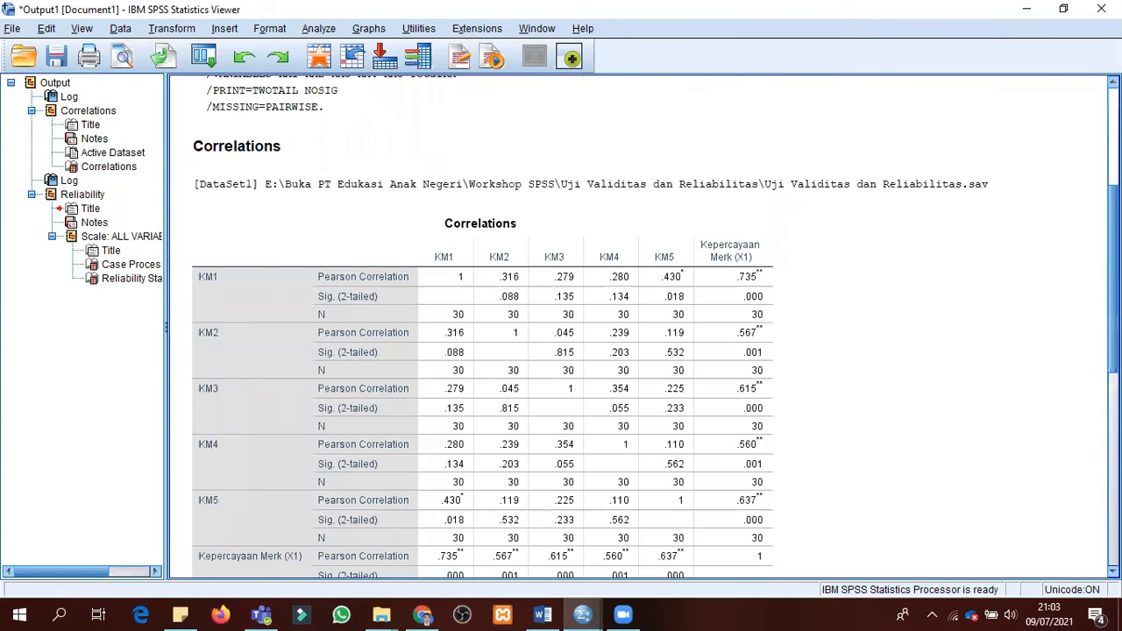
{"action": "scroll", "coordinate": [626, 283], "scroll_direction": "down", "scroll_amount": 3}
{"action": "left_click", "coordinate": [638, 279]}
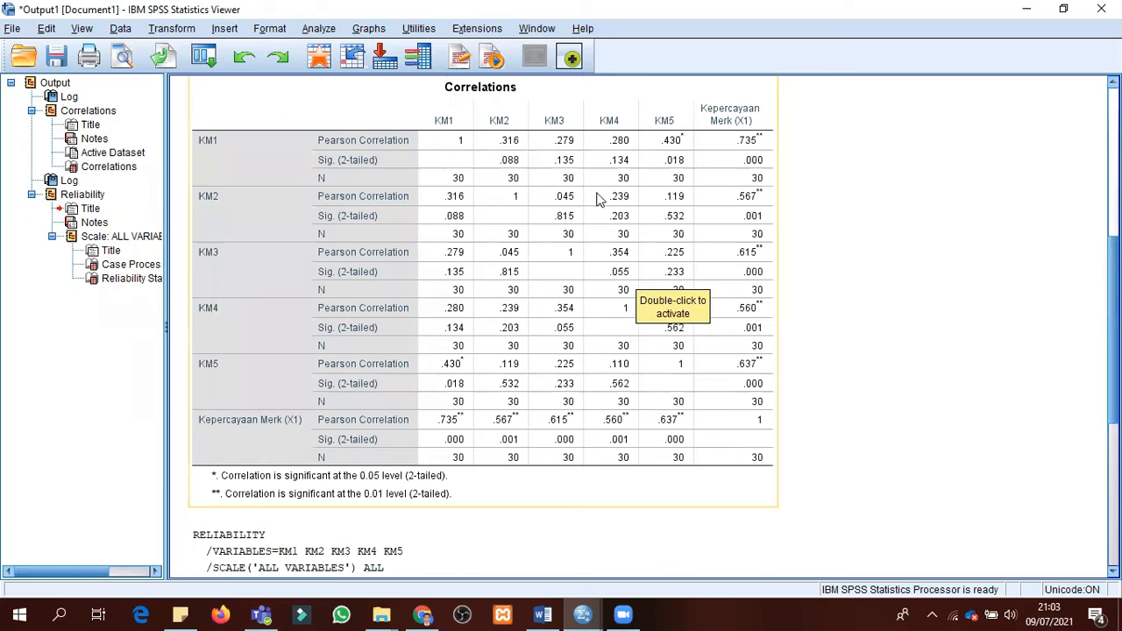
{"action": "left_click", "coordinate": [553, 291]}
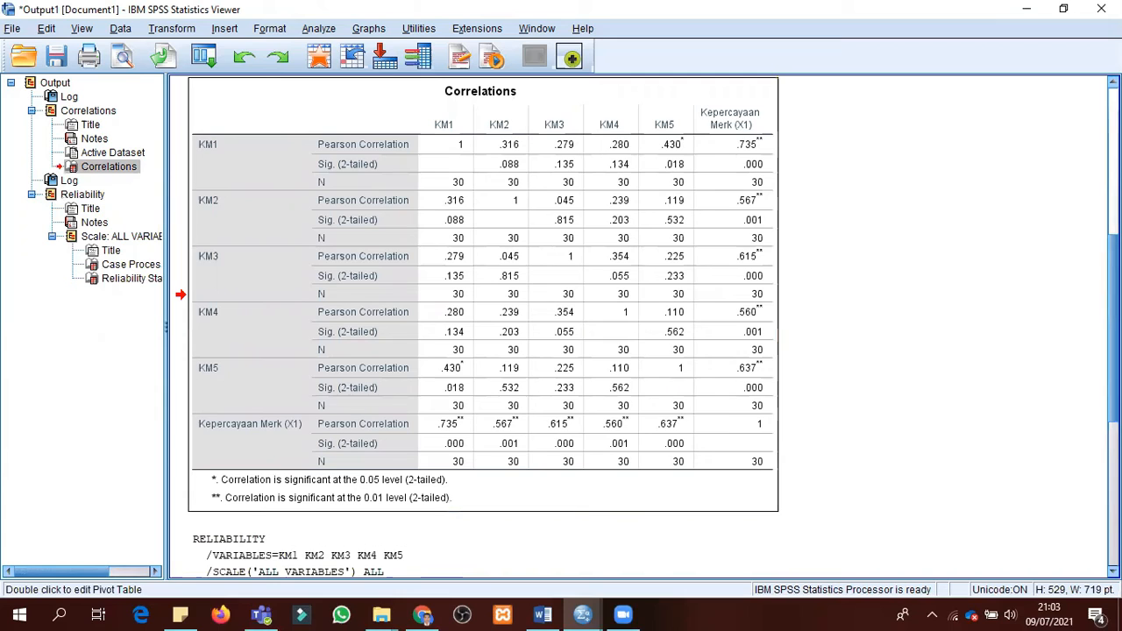
{"action": "scroll", "coordinate": [293, 522], "scroll_direction": "down", "scroll_amount": 5}
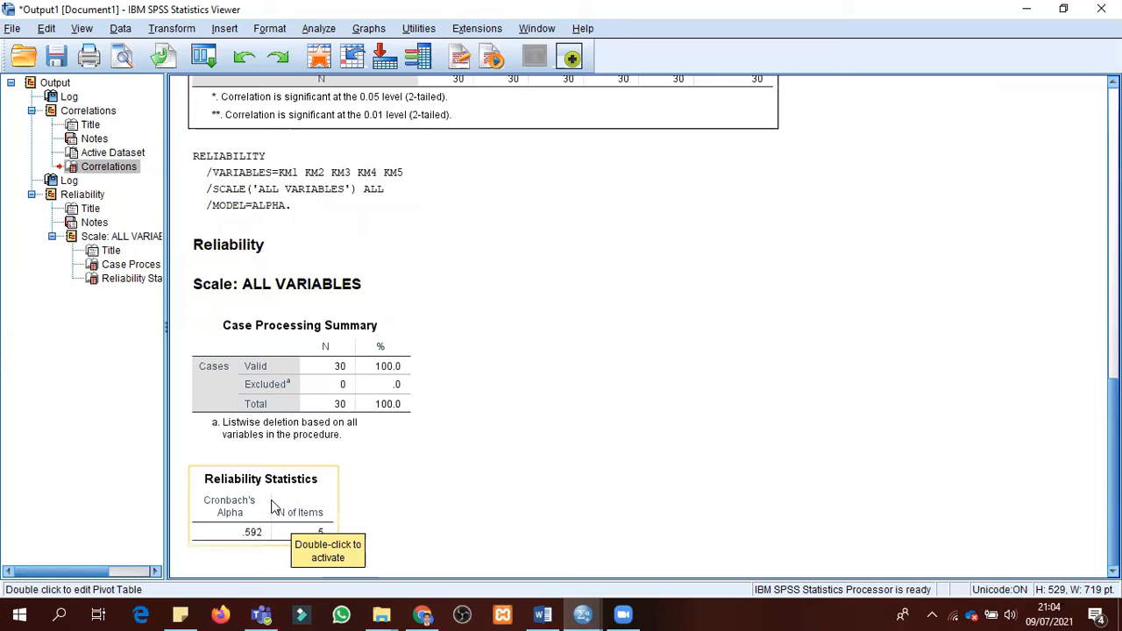
{"action": "left_click", "coordinate": [272, 507]}
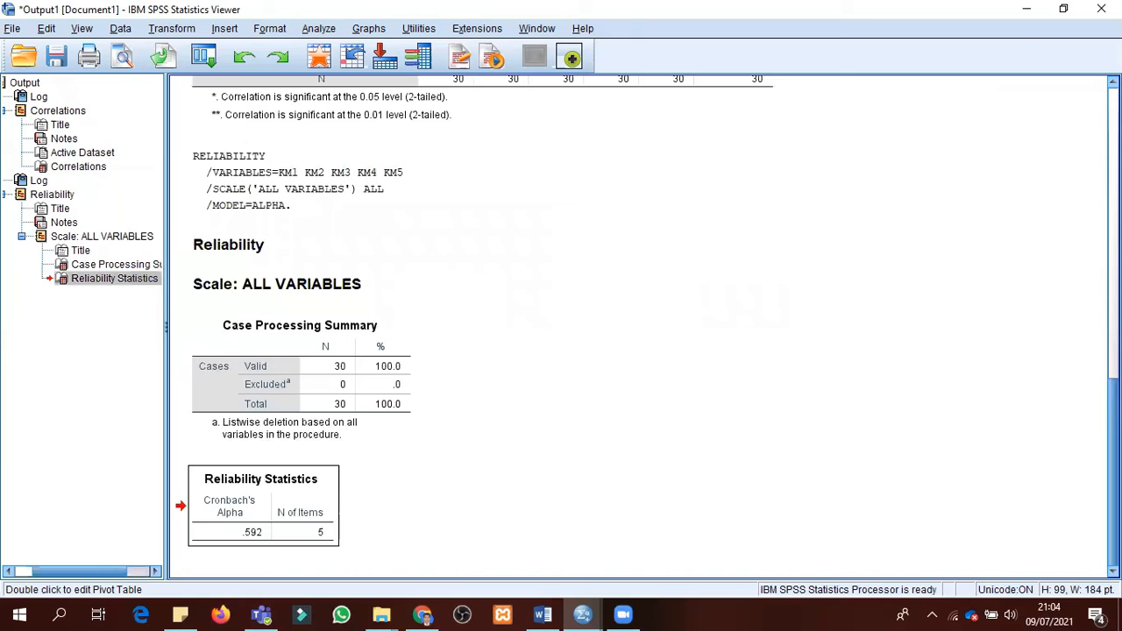
{"action": "scroll", "coordinate": [639, 326], "scroll_direction": "up", "scroll_amount": 13}
{"action": "scroll", "coordinate": [638, 326], "scroll_direction": "down", "scroll_amount": 12}
{"action": "scroll", "coordinate": [705, 324], "scroll_direction": "down", "scroll_amount": 1}
Reopen Bivariate Correlations and remove KM1 through KM5 and Kepercayaan Merk (X1) from the analysis variables.
{"action": "left_click", "coordinate": [319, 29]}
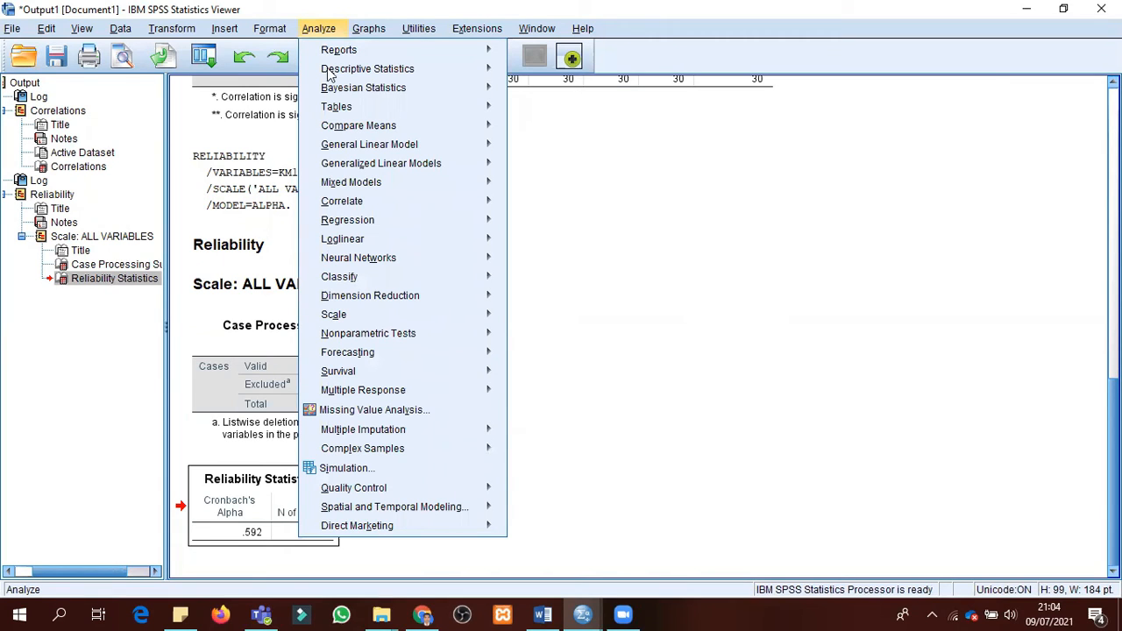
{"action": "mouse_move", "coordinate": [487, 201]}
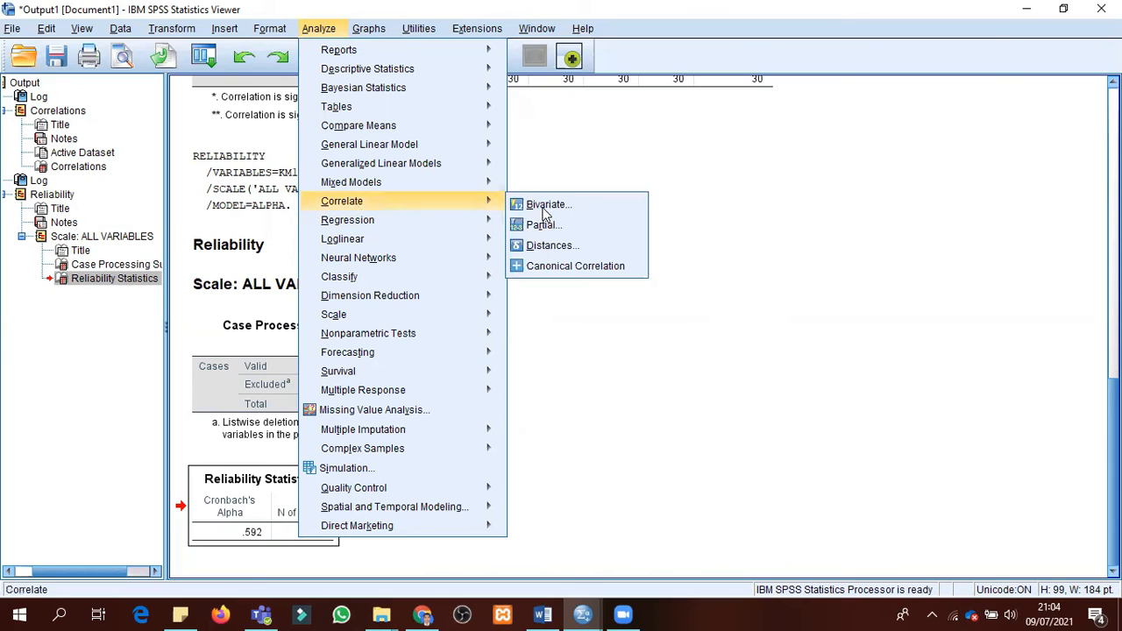
{"action": "left_click", "coordinate": [544, 209]}
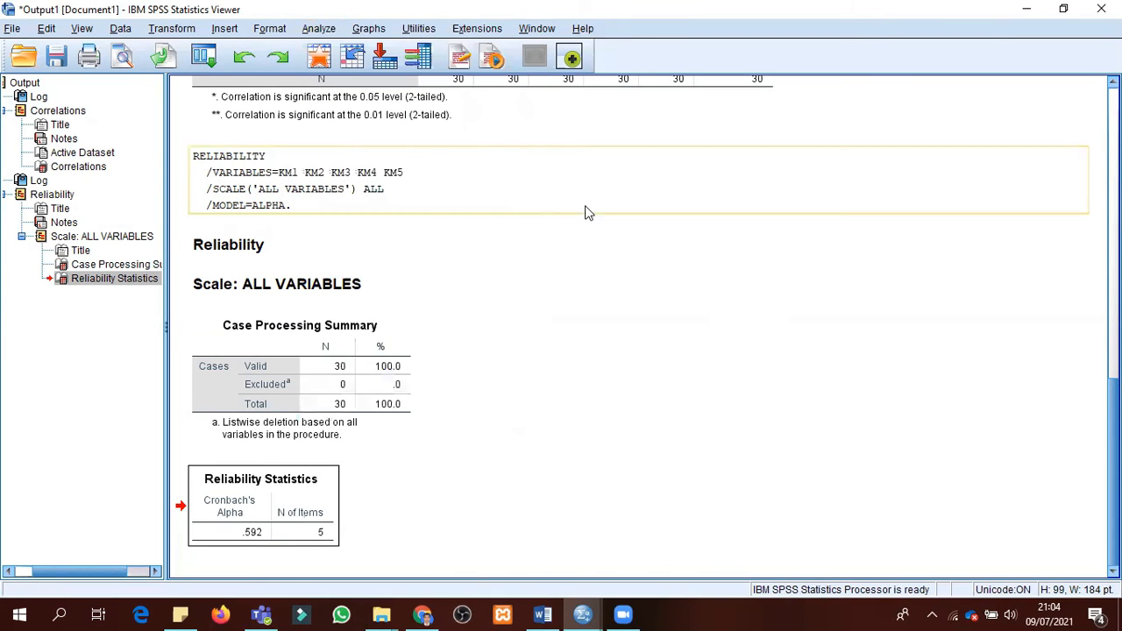
{"action": "left_click", "coordinate": [592, 214]}
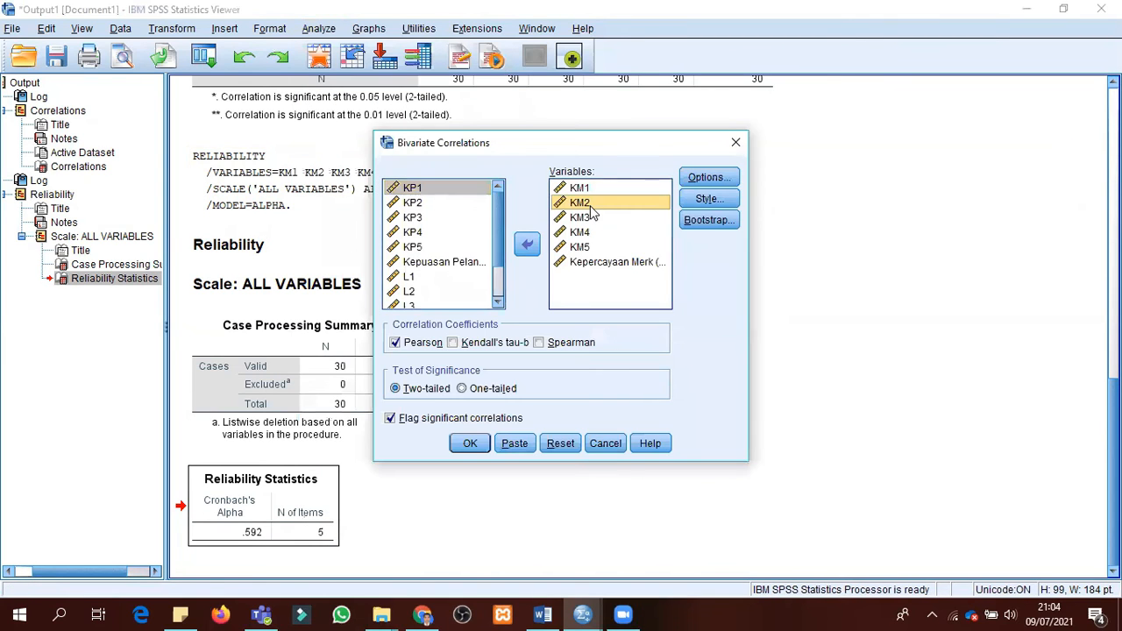
{"action": "key", "text": "ctrl+a"}
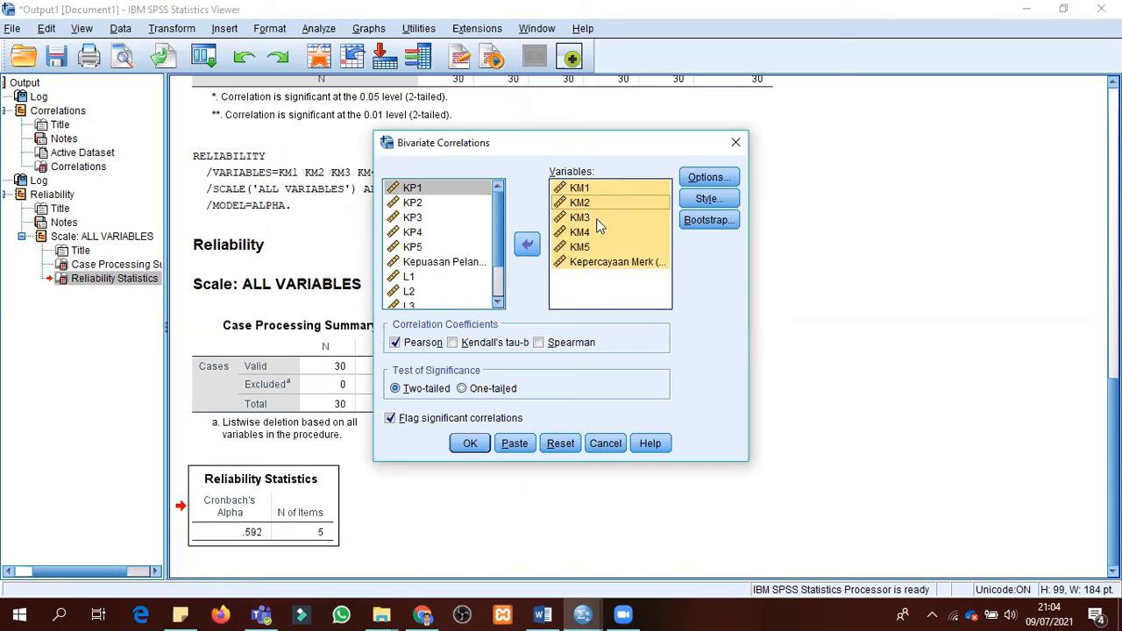
{"action": "left_click", "coordinate": [589, 190]}
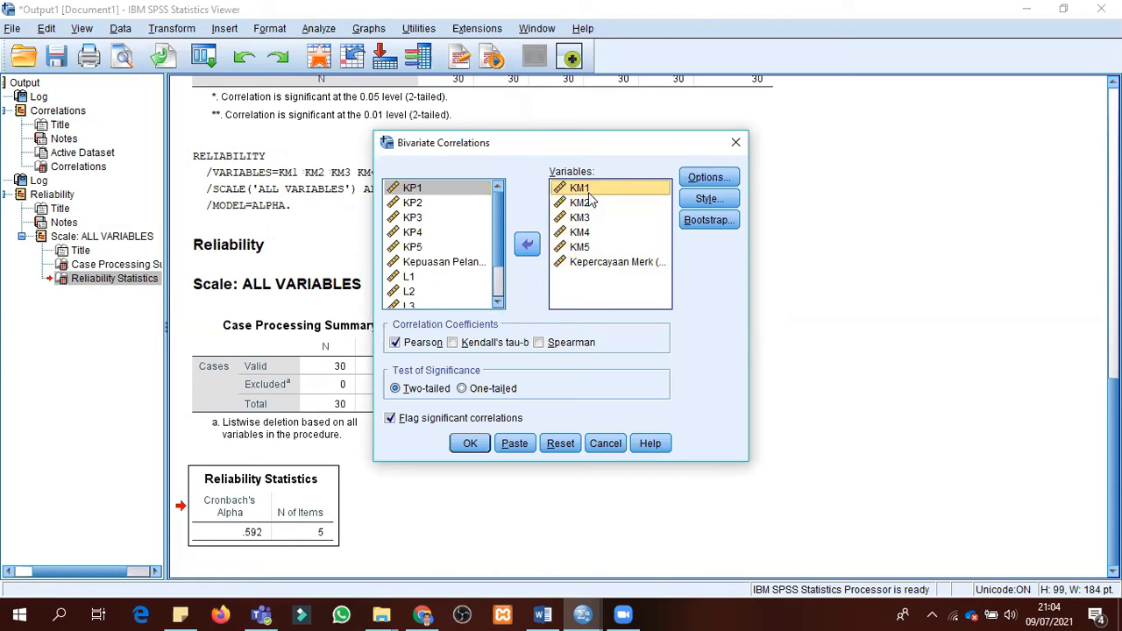
{"action": "key", "text": "ctrl+a"}
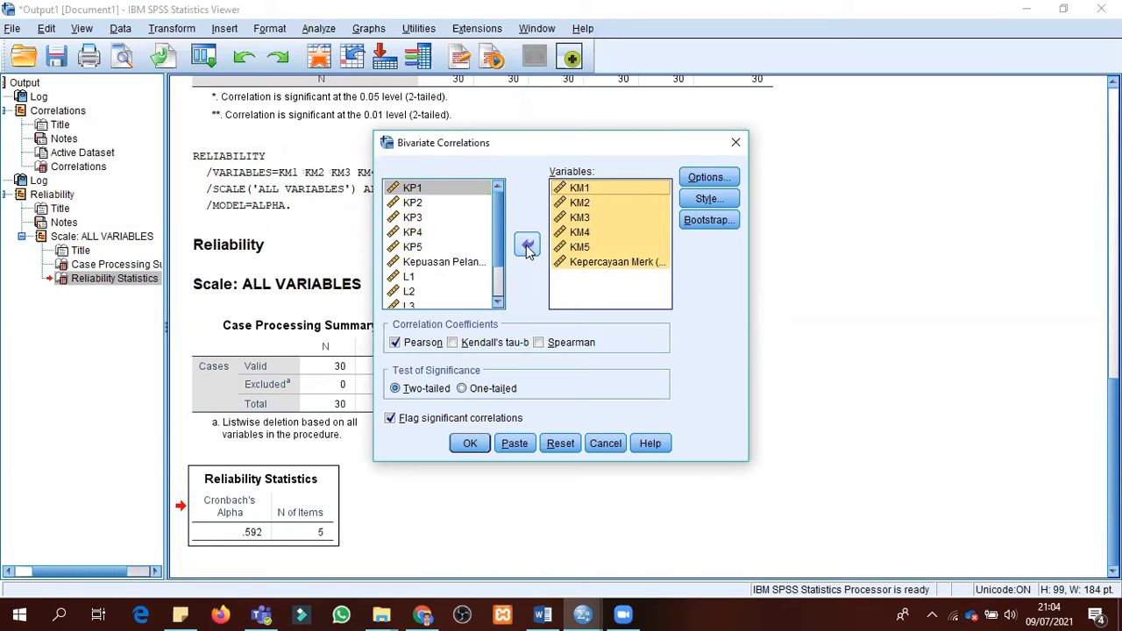
{"action": "left_click", "coordinate": [526, 246]}
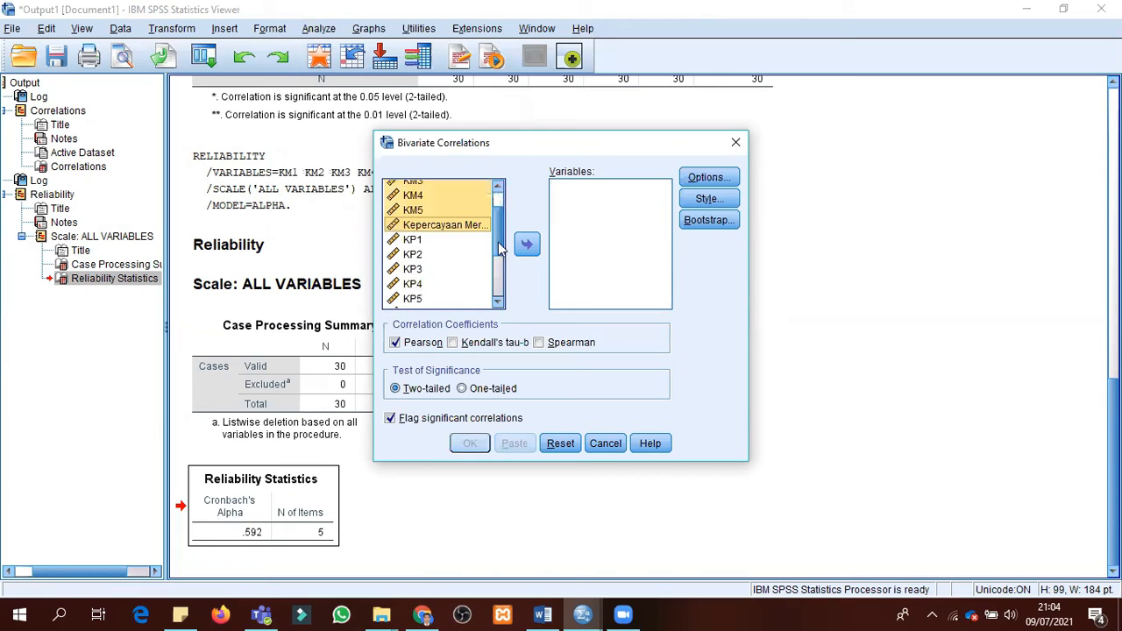
Run a two-tailed Pearson correlation on KP1 through KP5 and the total Kepuasan Pelanggan (X2), flagging significant correlations.
{"action": "scroll", "coordinate": [498, 244], "scroll_direction": "down", "scroll_amount": 1}
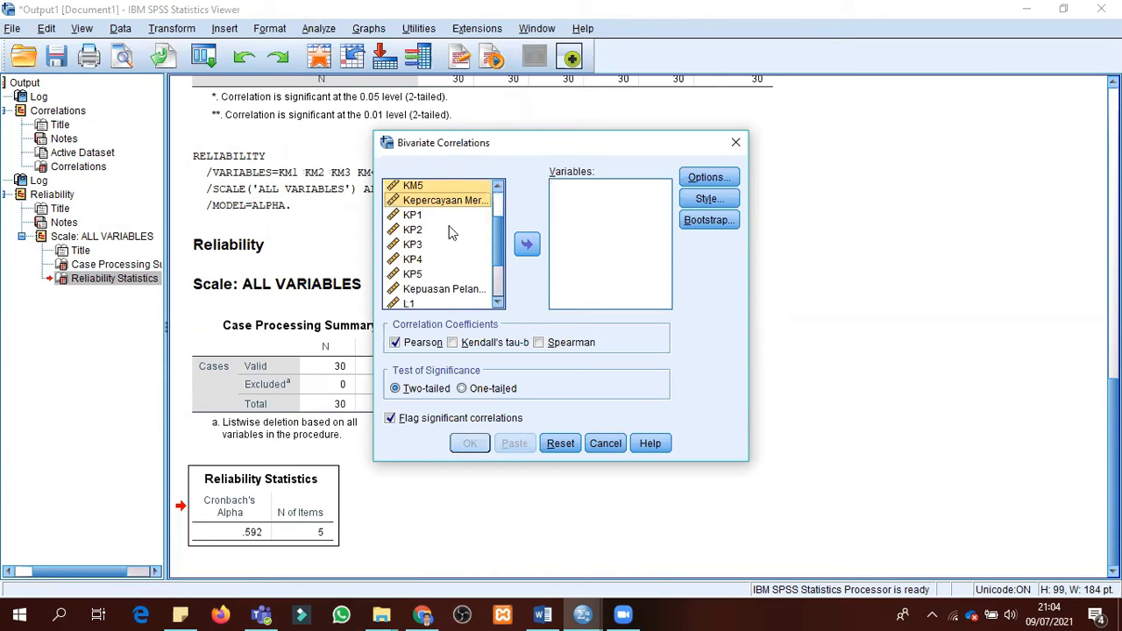
{"action": "left_click", "coordinate": [417, 217]}
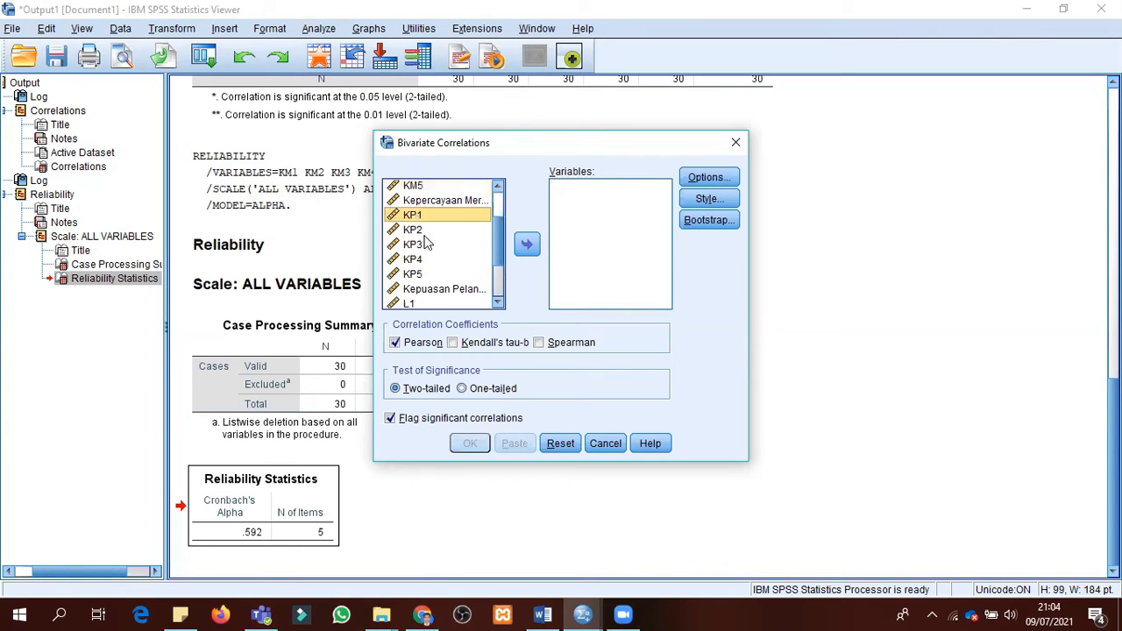
{"action": "left_click", "coordinate": [424, 292], "text": "shift"}
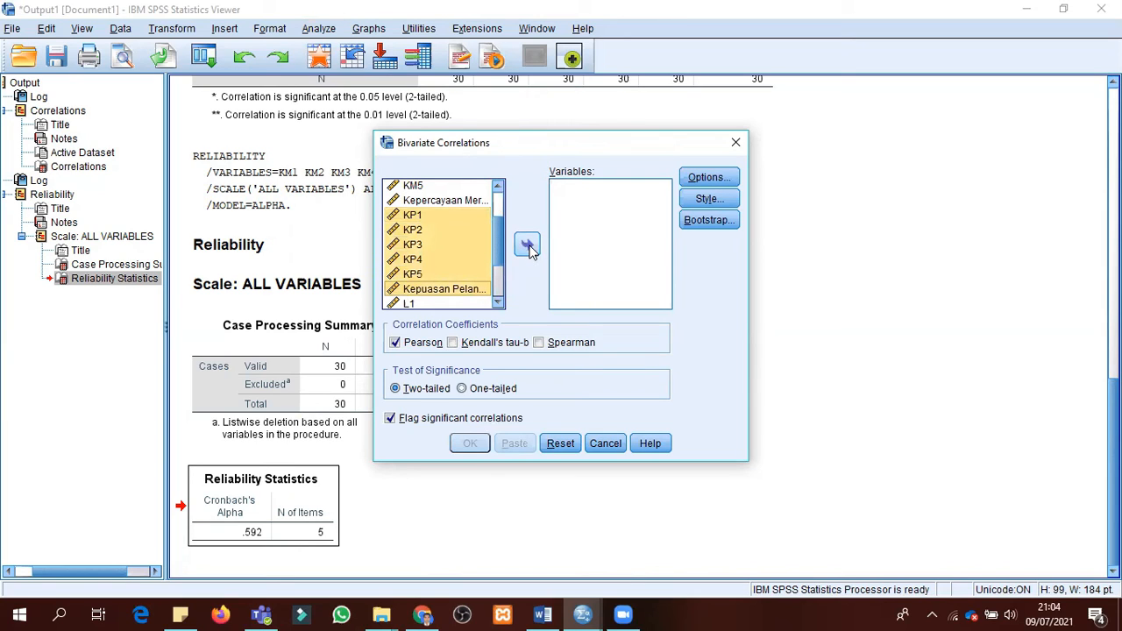
{"action": "left_click", "coordinate": [528, 246]}
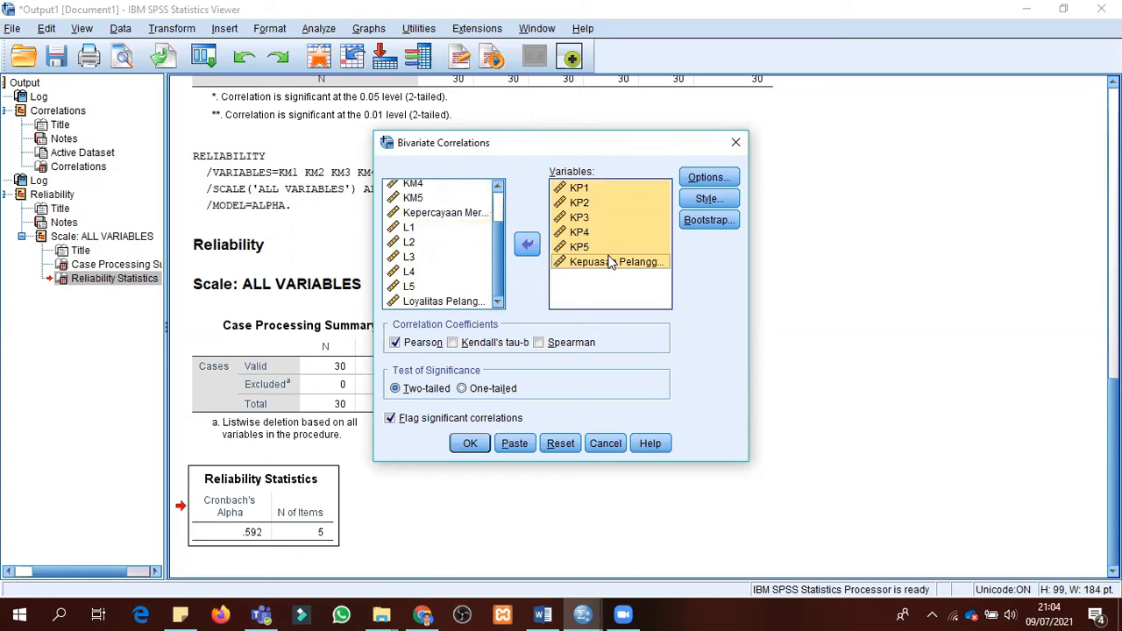
{"action": "left_click", "coordinate": [470, 443]}
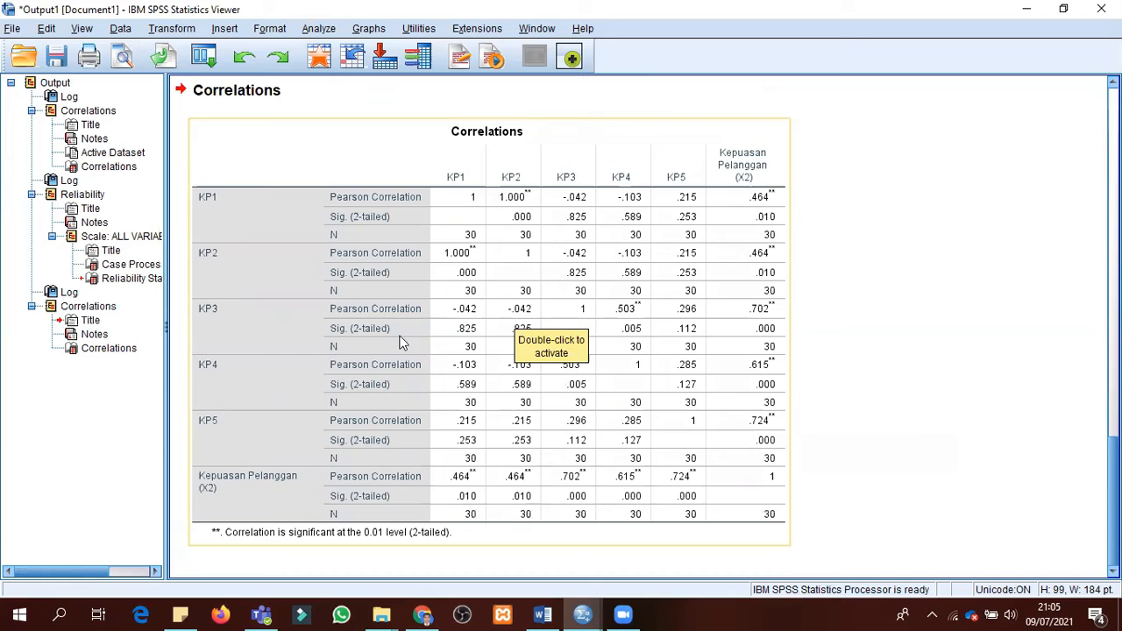
Reopen Reliability Analysis and remove KM1 through KM5 from the items to analyze.
{"action": "left_click", "coordinate": [319, 29]}
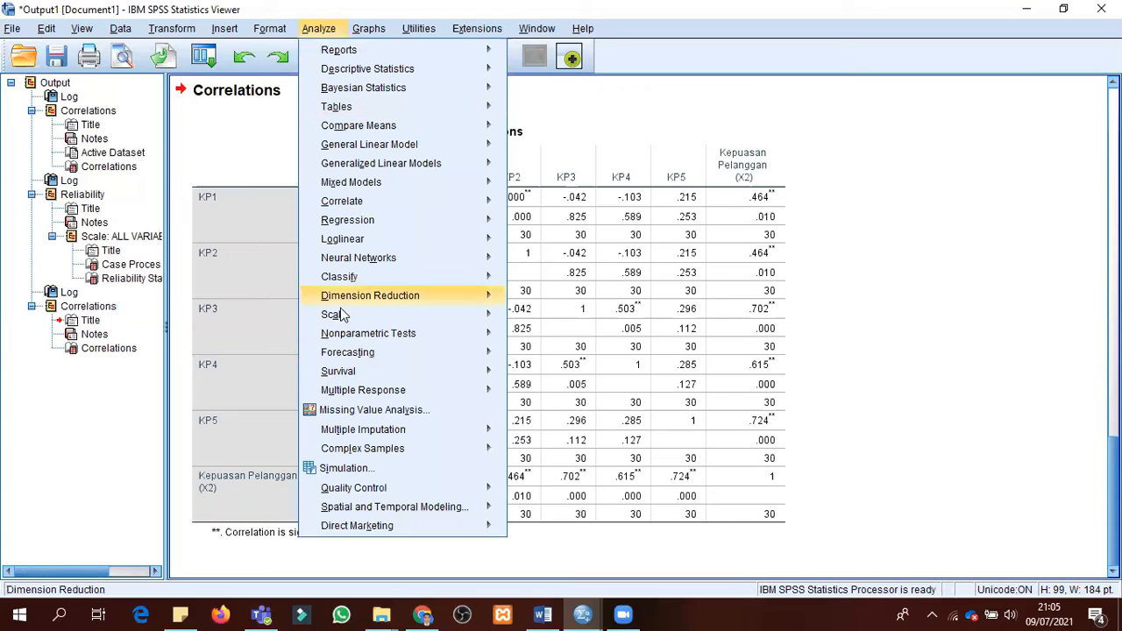
{"action": "mouse_move", "coordinate": [344, 315]}
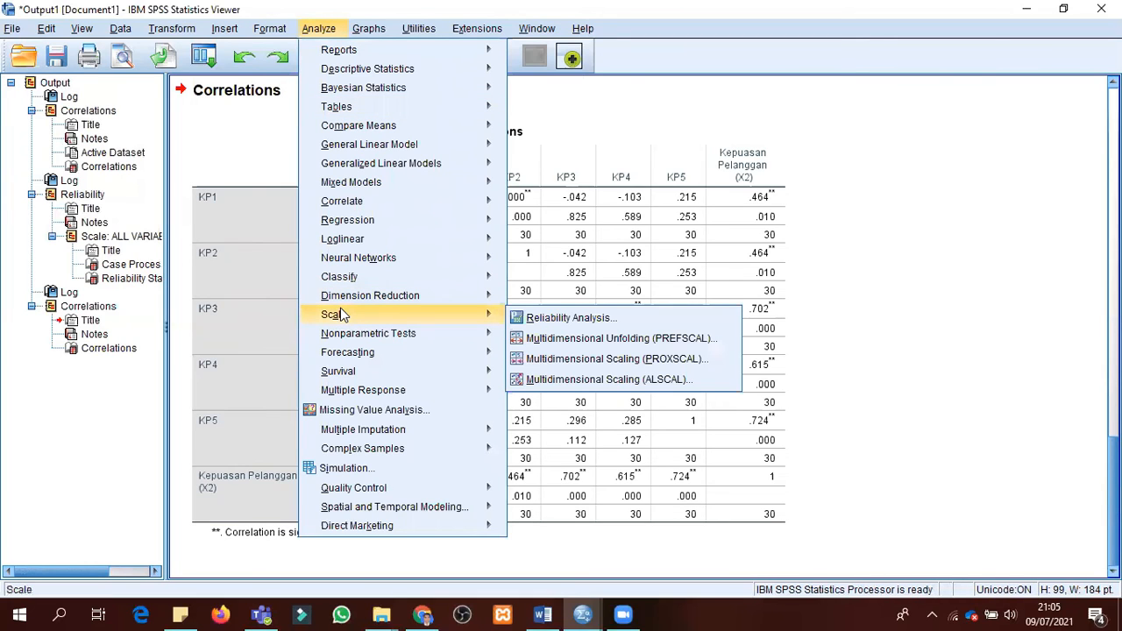
{"action": "left_click", "coordinate": [589, 320]}
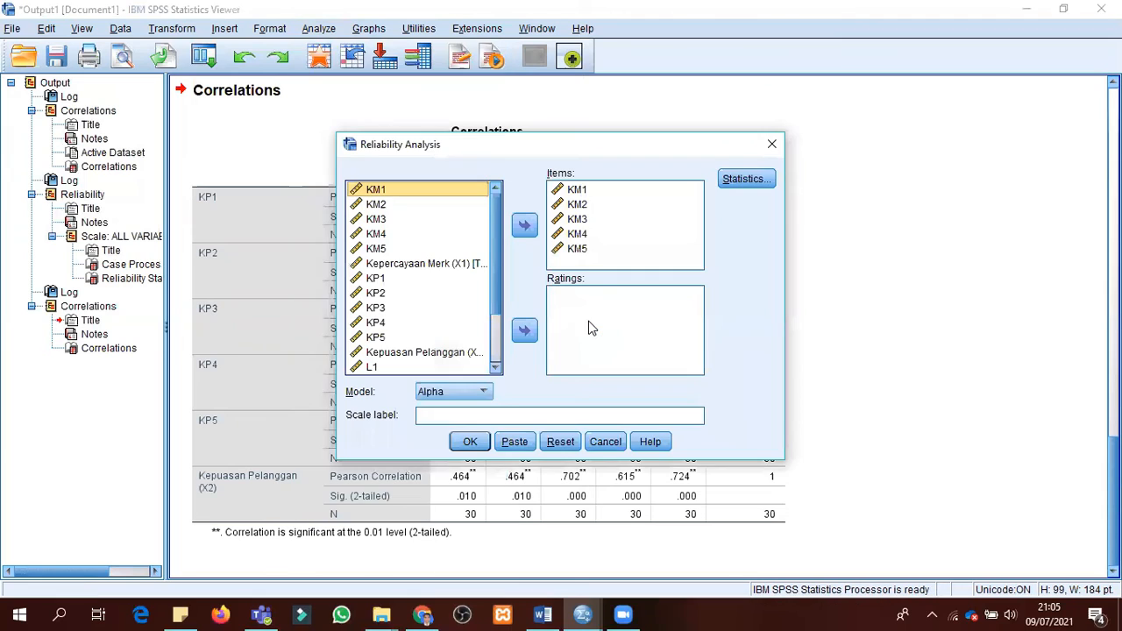
{"action": "left_click", "coordinate": [577, 235]}
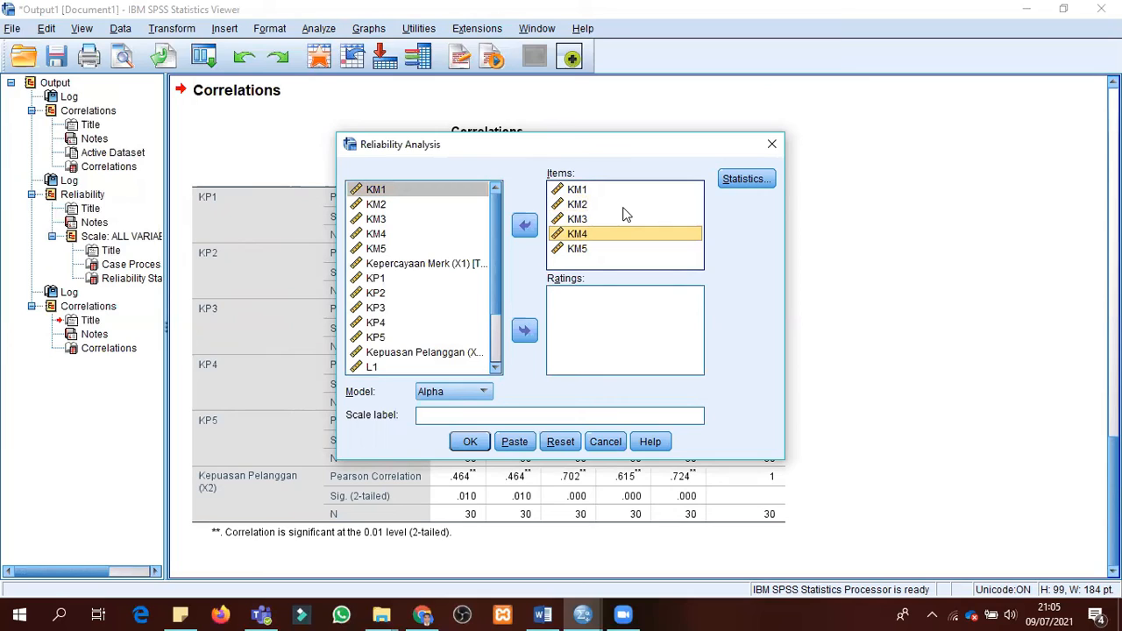
{"action": "key", "text": "ctrl+a"}
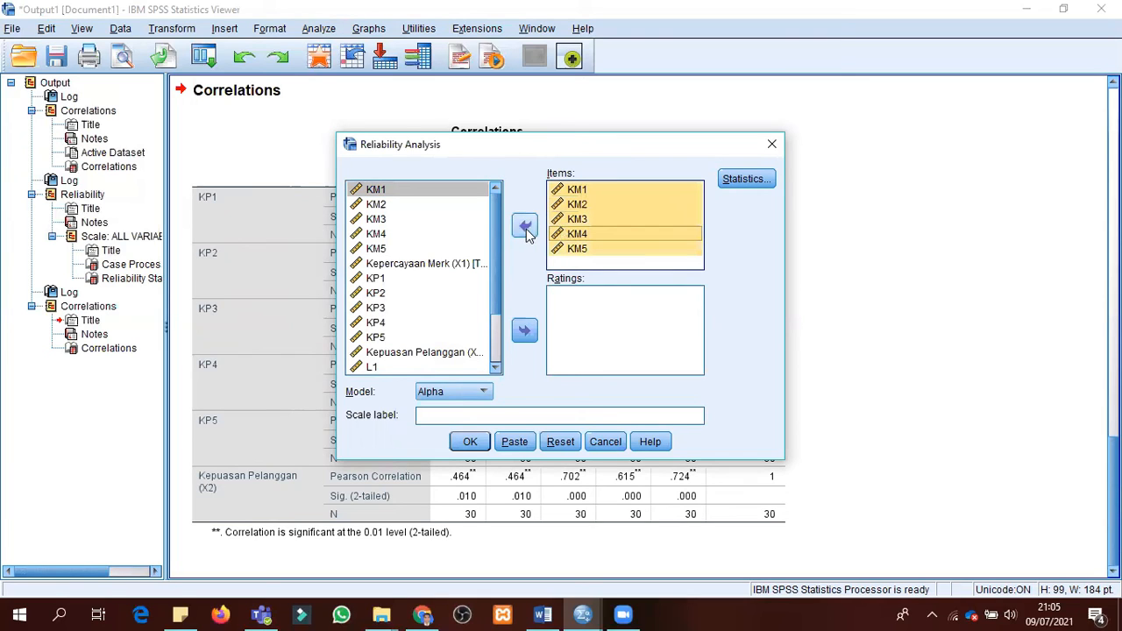
{"action": "left_click", "coordinate": [526, 227]}
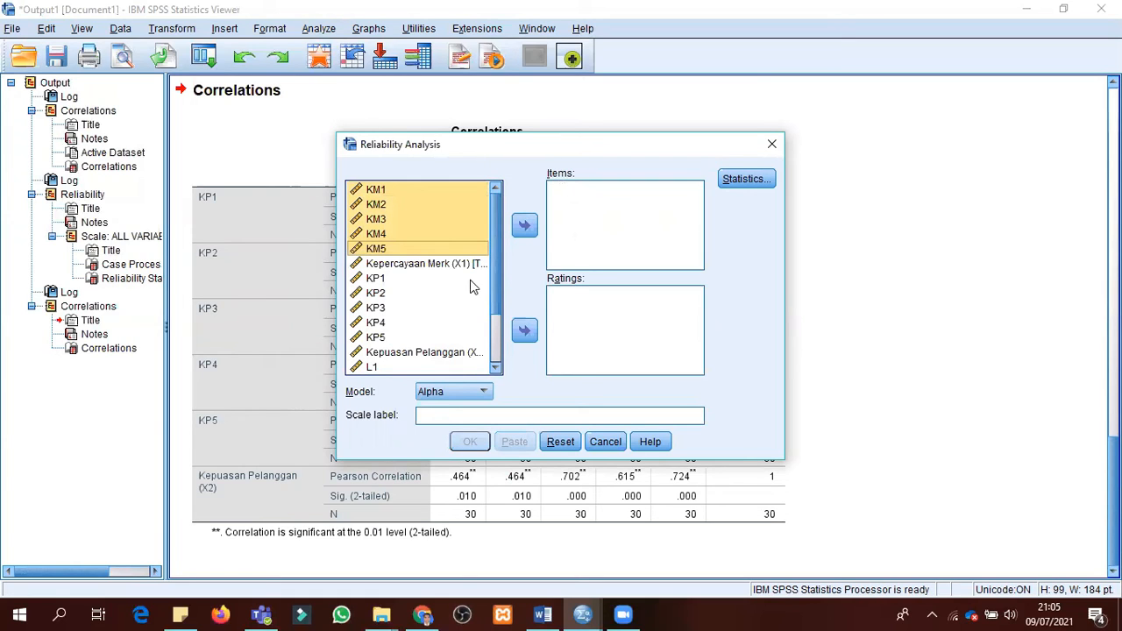
Add KP1 through KP5 as the items and run the reliability test with the Alpha model.
{"action": "left_click", "coordinate": [376, 279]}
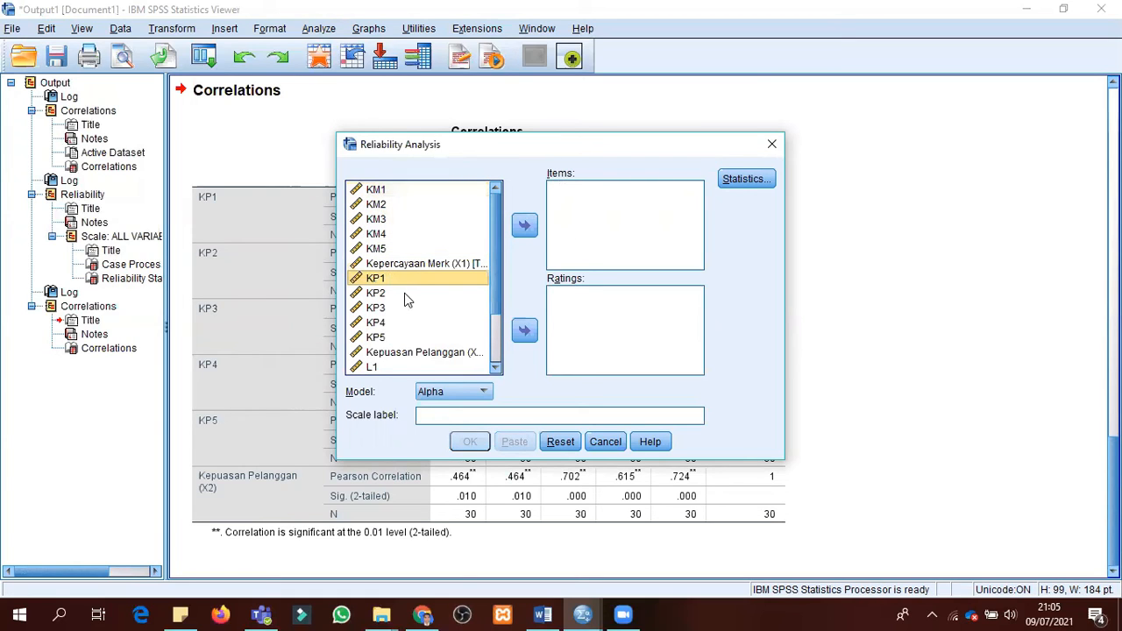
{"action": "left_click", "coordinate": [375, 338], "text": "shift"}
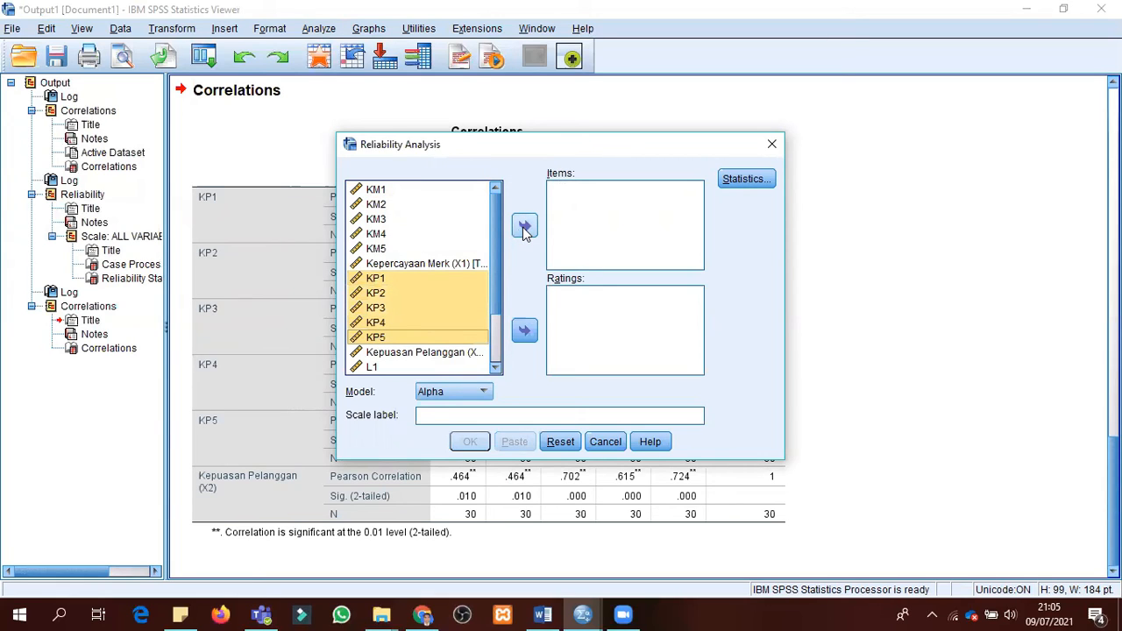
{"action": "left_click", "coordinate": [525, 227]}
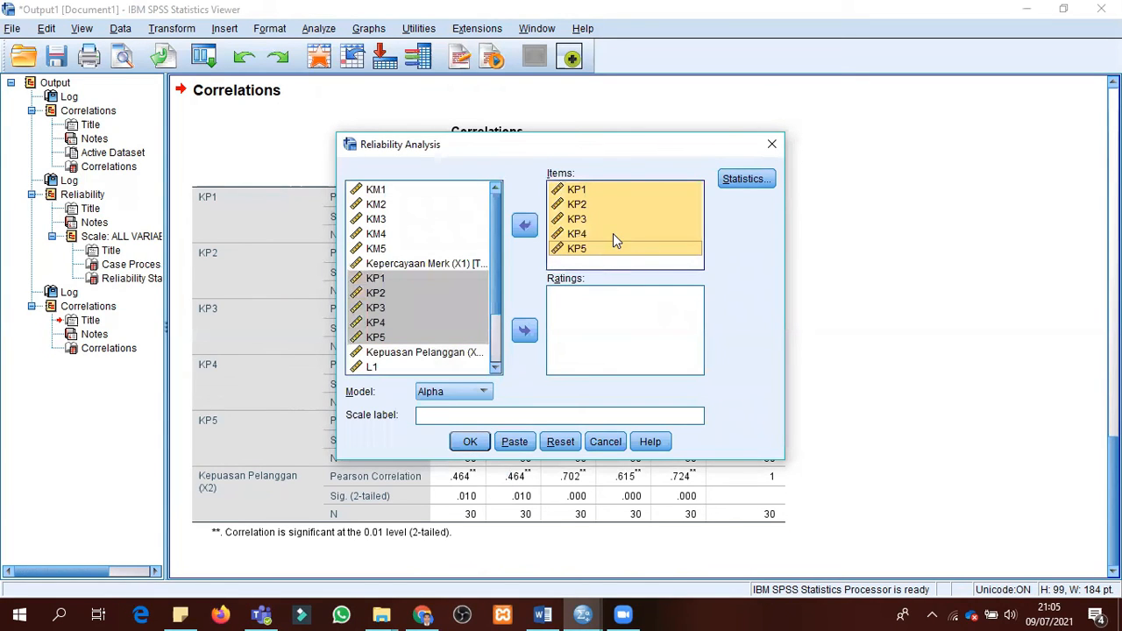
{"action": "left_click", "coordinate": [470, 443]}
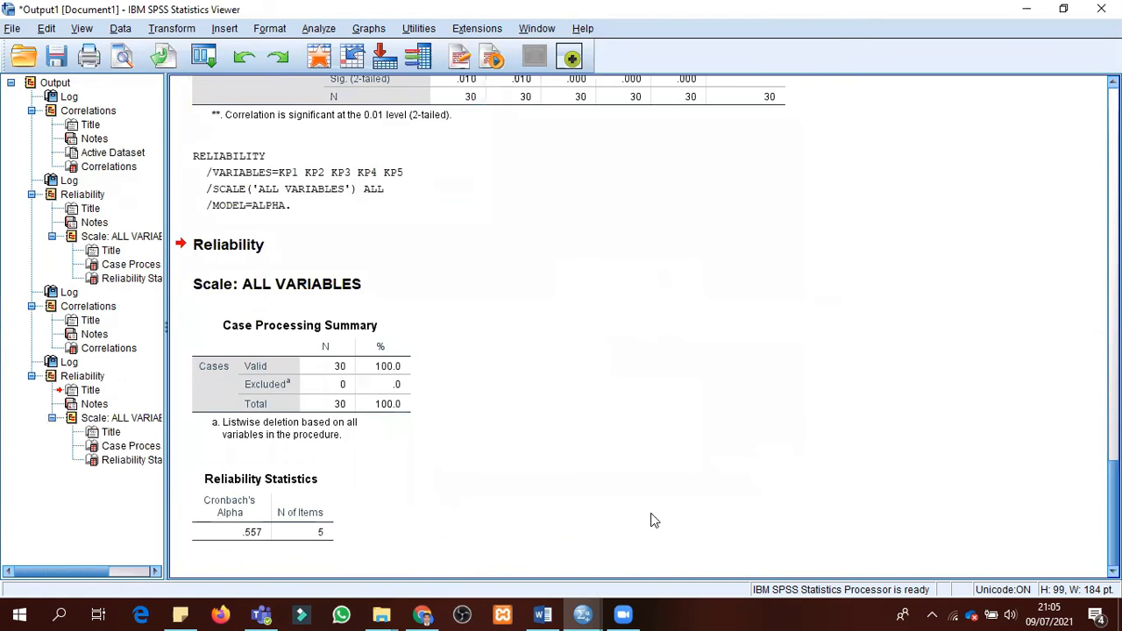
Reopen Bivariate Correlations and remove KP1 through KP5 and Kepuasan Pelanggan (X2) from the analysis variables.
{"action": "left_click", "coordinate": [278, 506]}
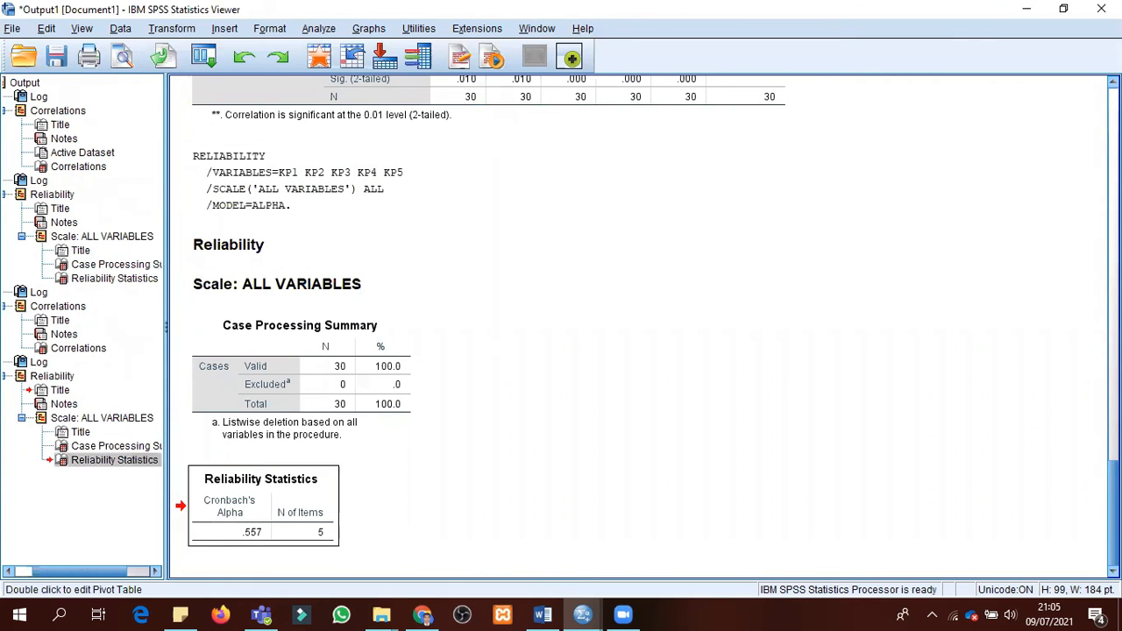
{"action": "scroll", "coordinate": [719, 321], "scroll_direction": "up", "scroll_amount": 5}
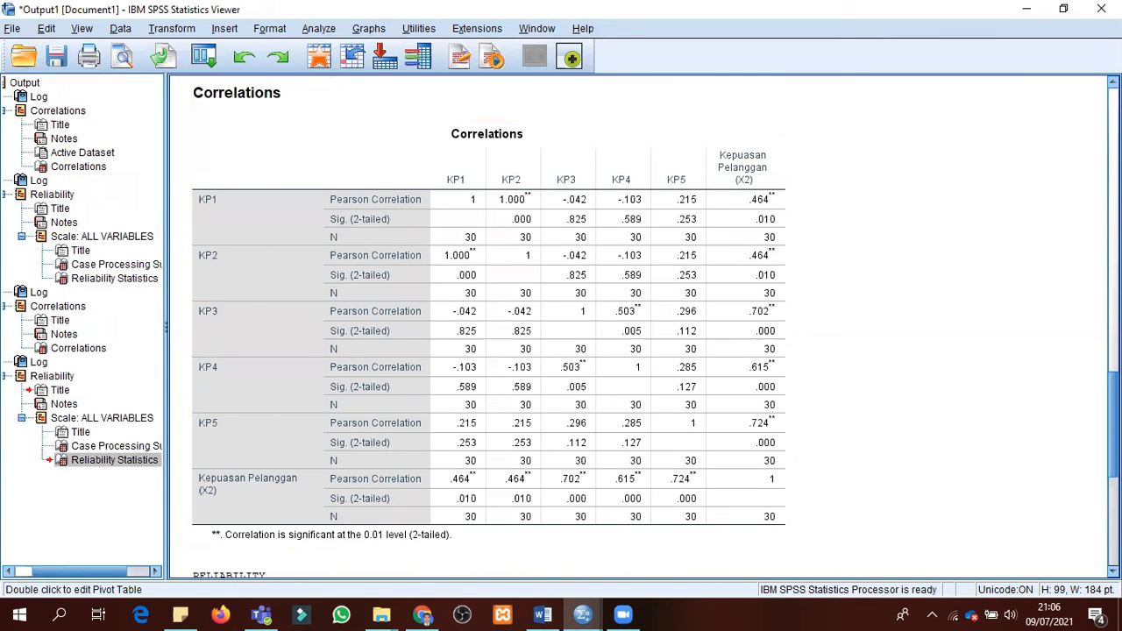
{"action": "scroll", "coordinate": [640, 325], "scroll_direction": "down", "scroll_amount": 2}
{"action": "scroll", "coordinate": [769, 518], "scroll_direction": "down", "scroll_amount": 8}
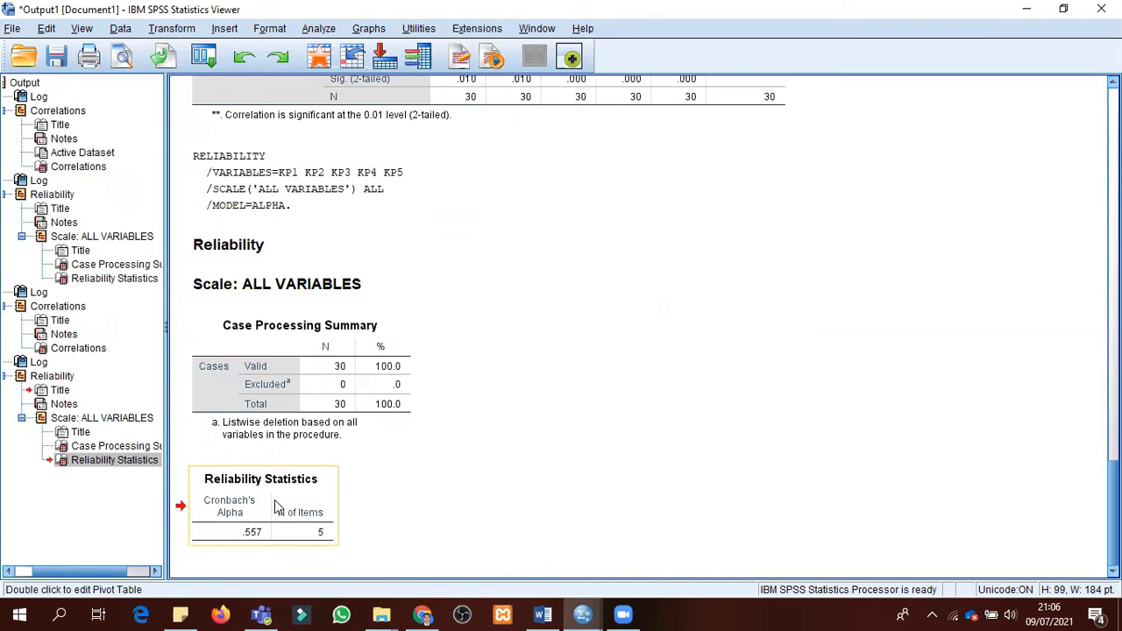
{"action": "left_click", "coordinate": [319, 29]}
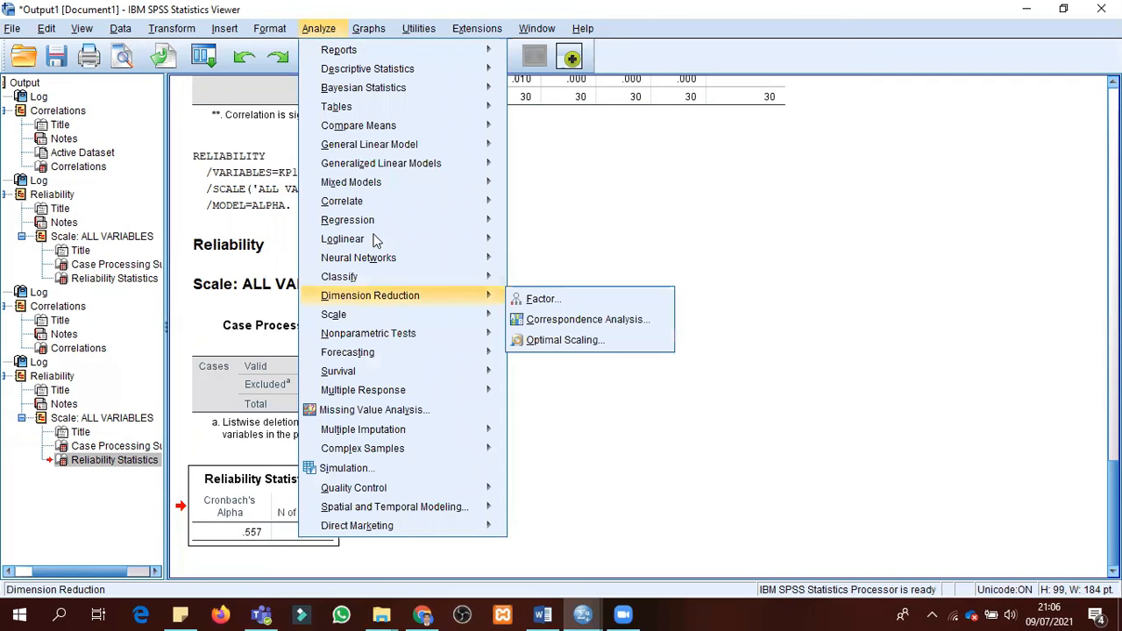
{"action": "mouse_move", "coordinate": [368, 204]}
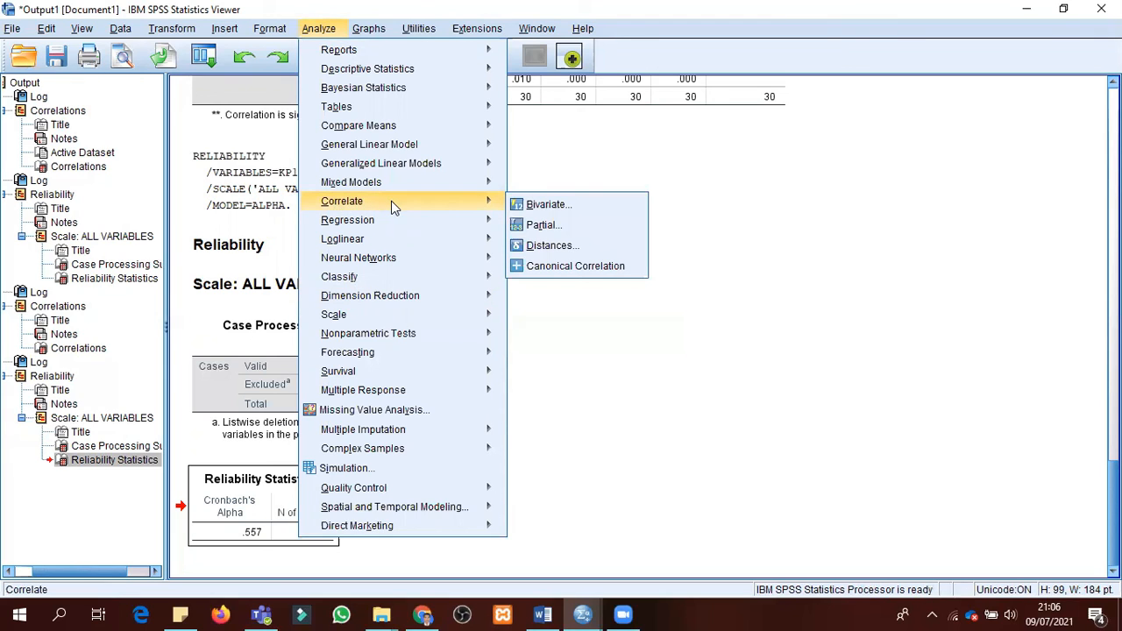
{"action": "left_click", "coordinate": [549, 207]}
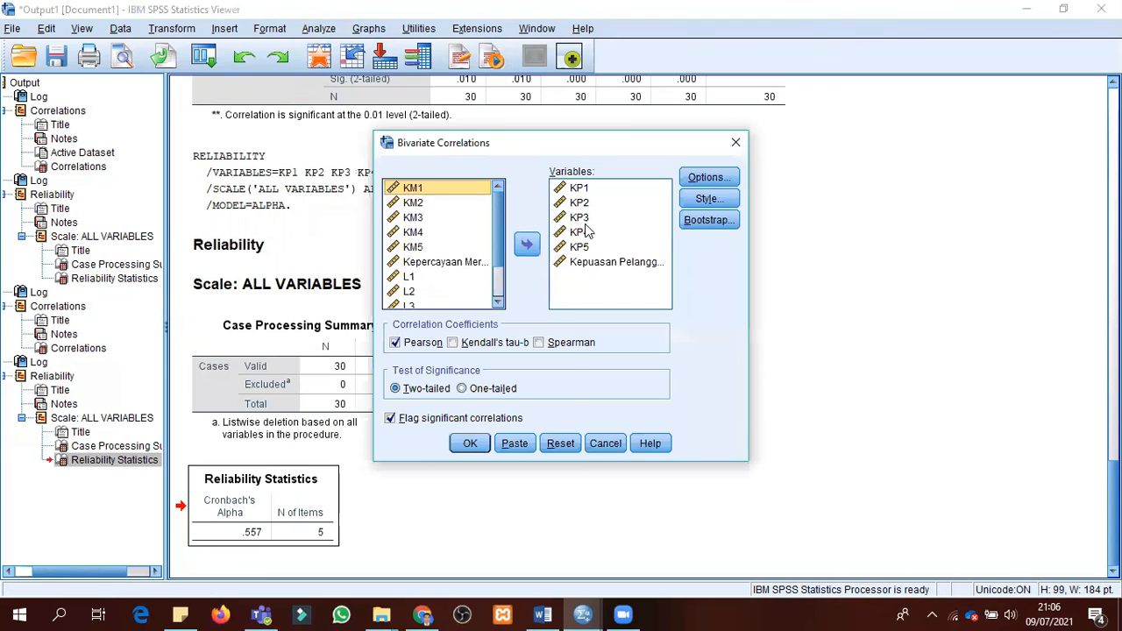
{"action": "left_click", "coordinate": [585, 225]}
{"action": "key", "text": "ctrl+a"}
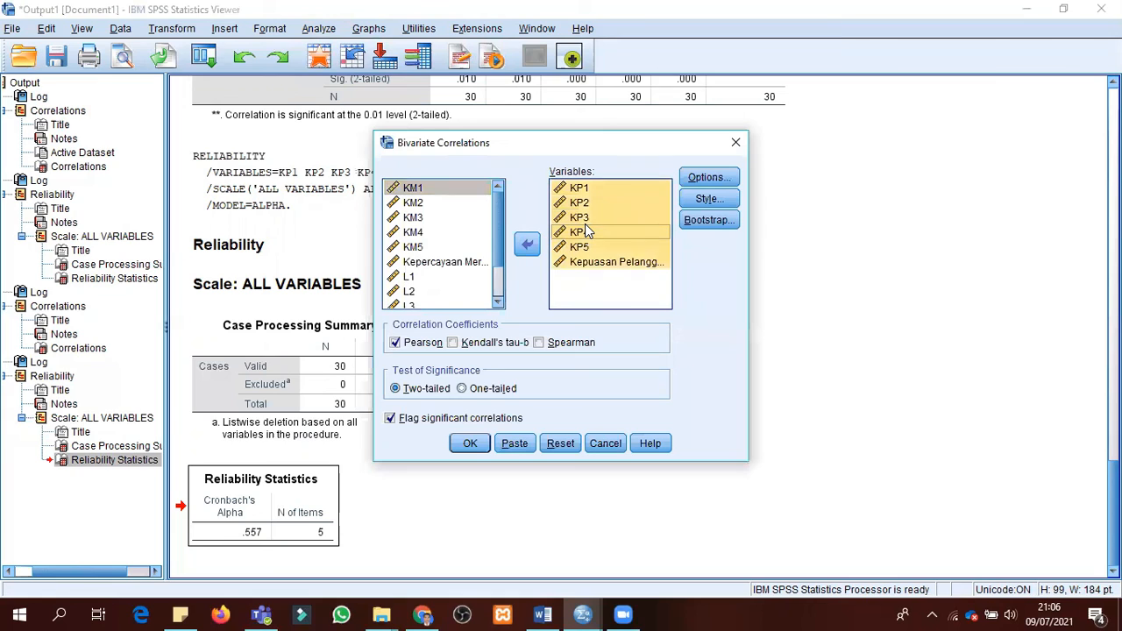
{"action": "left_click", "coordinate": [528, 246]}
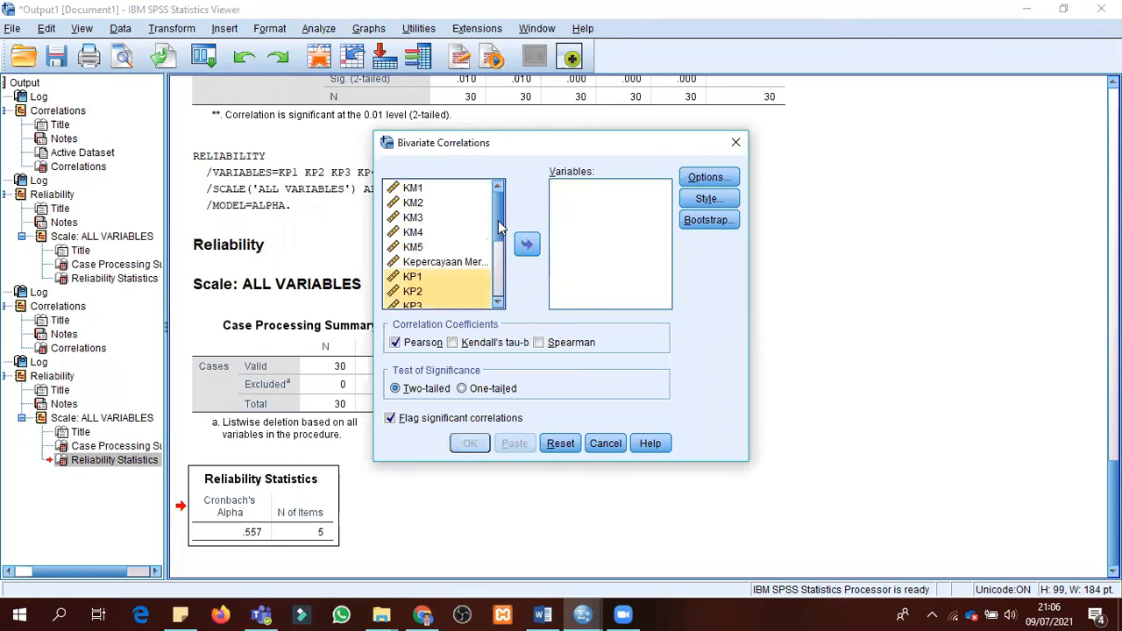
Run a two-tailed Pearson correlation on L1 through L5 and the total Loyalitas Pelanggan (Y), flagging significant correlations.
{"action": "left_click", "coordinate": [498, 282]}
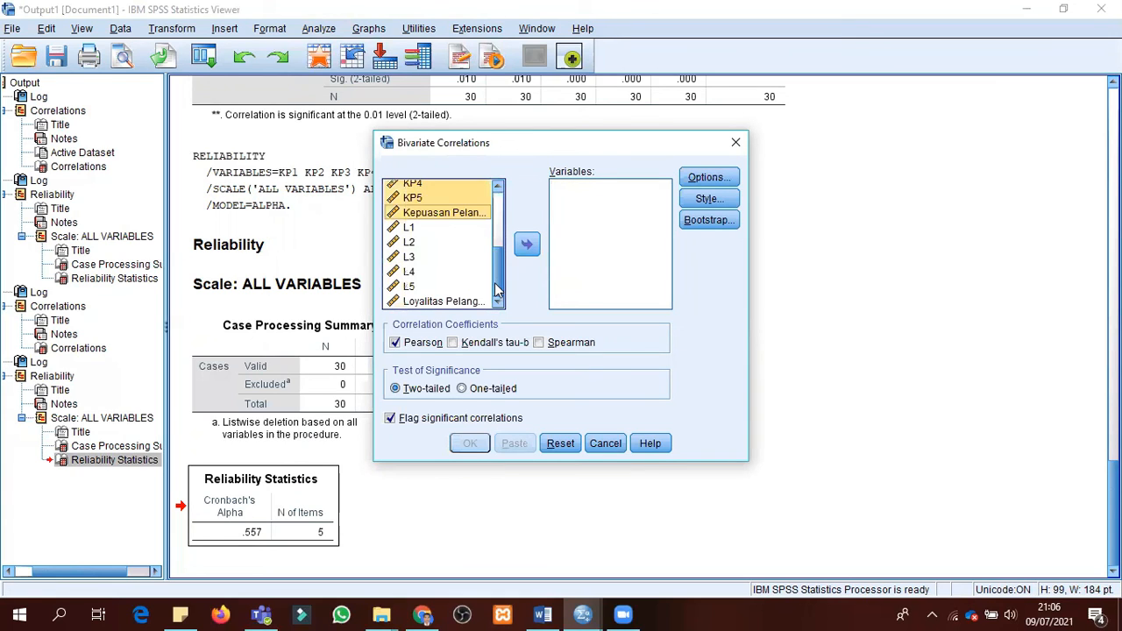
{"action": "left_click", "coordinate": [430, 228]}
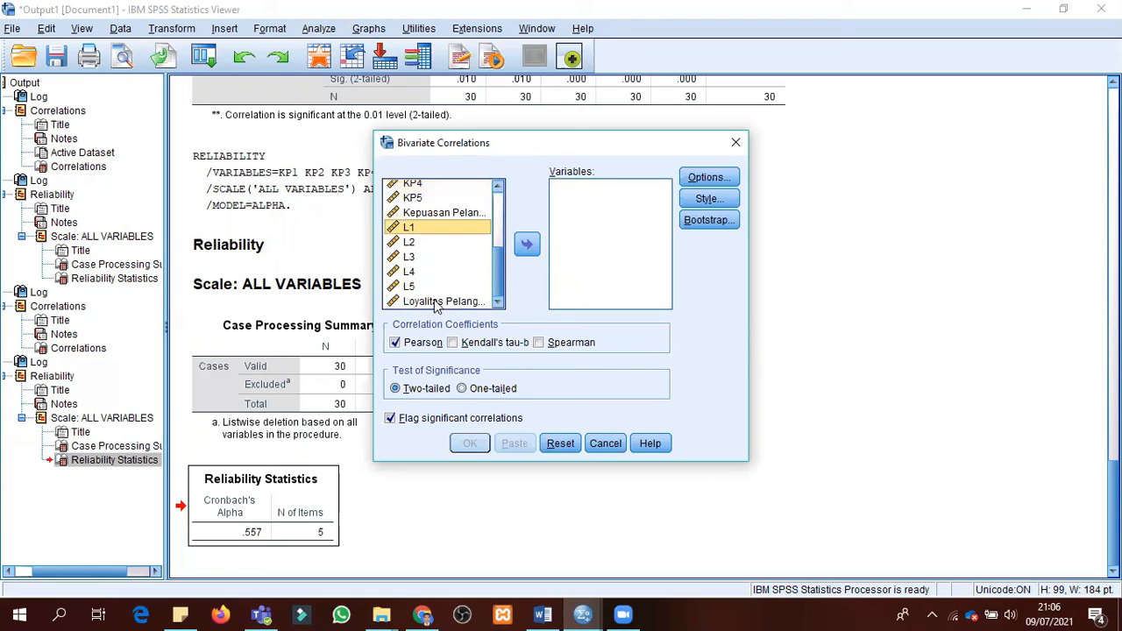
{"action": "left_click", "coordinate": [434, 301], "text": "shift"}
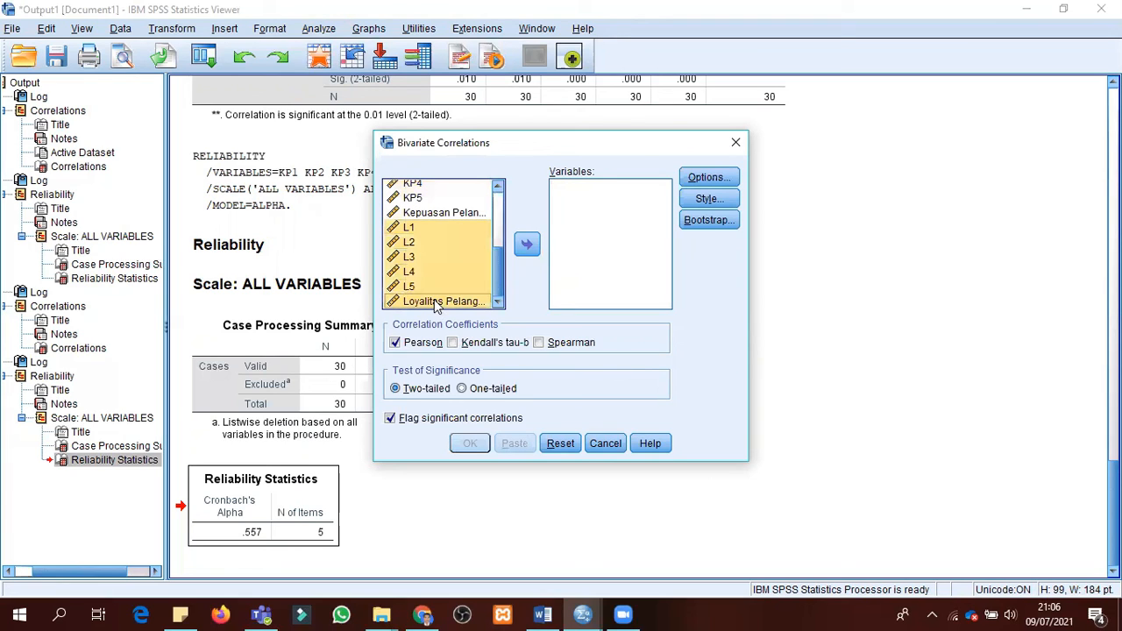
{"action": "left_click", "coordinate": [527, 247]}
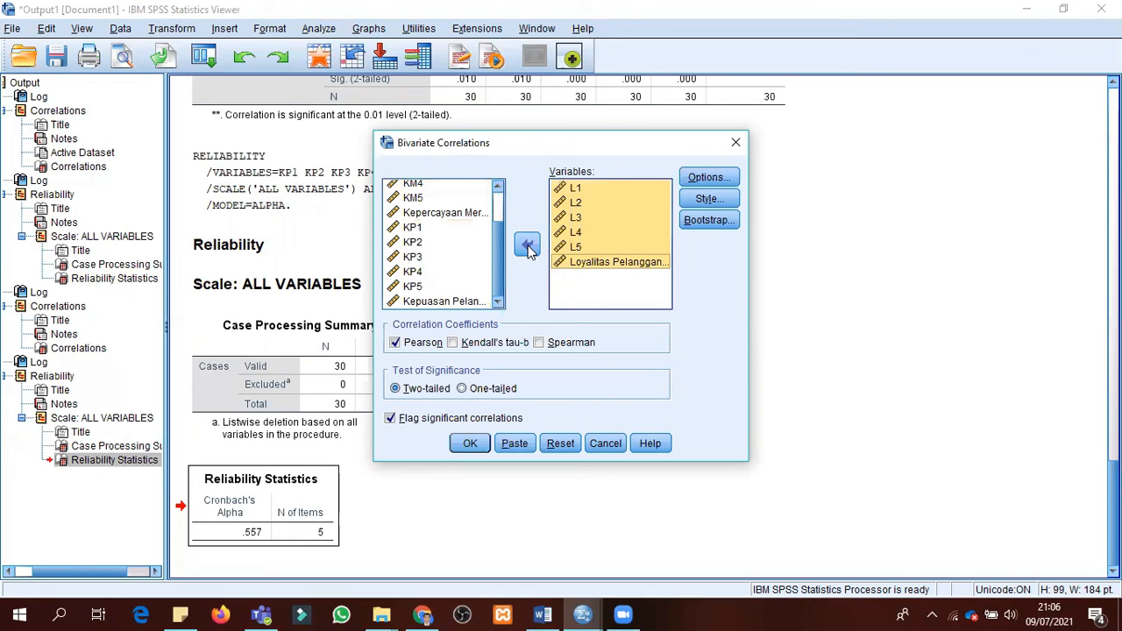
{"action": "left_click", "coordinate": [470, 444]}
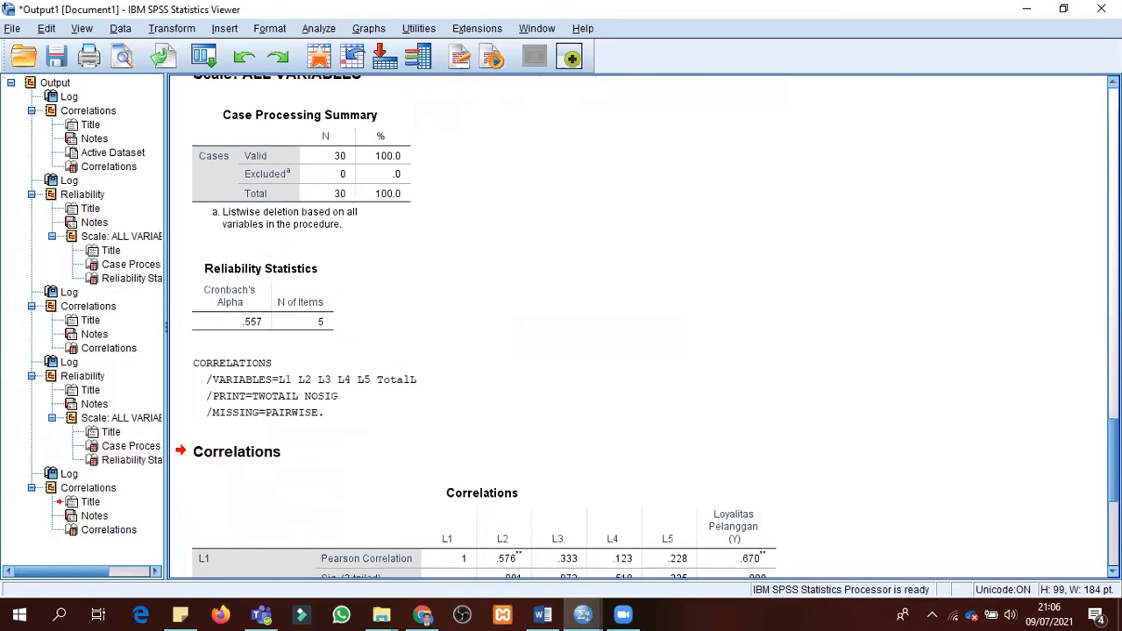
{"action": "left_click_drag", "start_coordinate": [1113, 461], "coordinate": [1114, 525]}
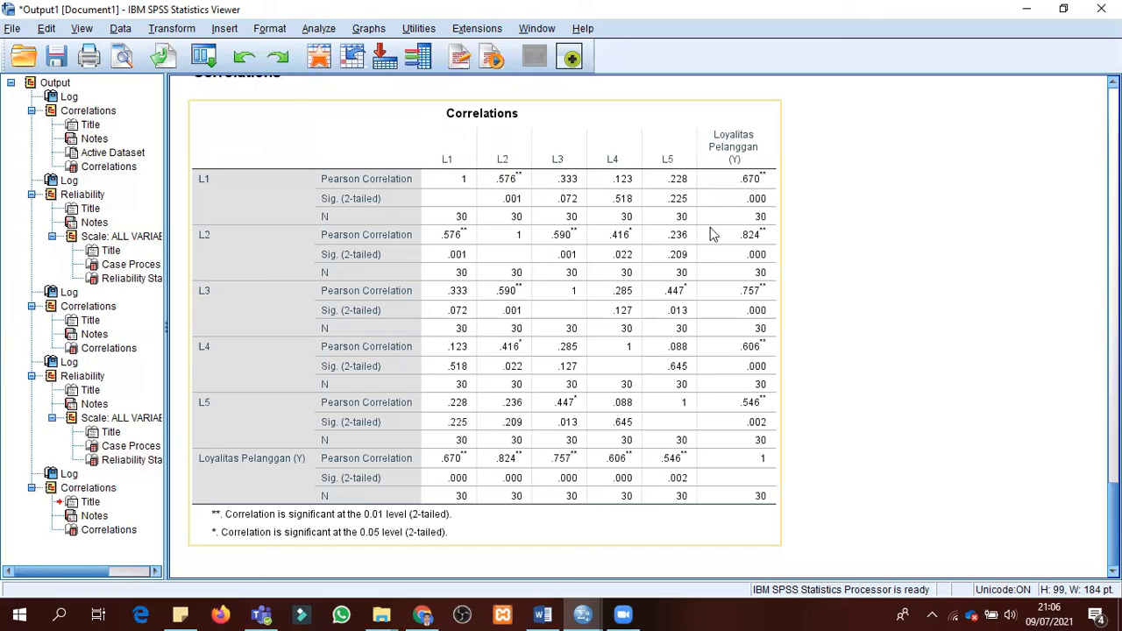
Reopen Reliability Analysis and remove KP1 through KP5 from the items to analyze.
{"action": "left_click", "coordinate": [319, 29]}
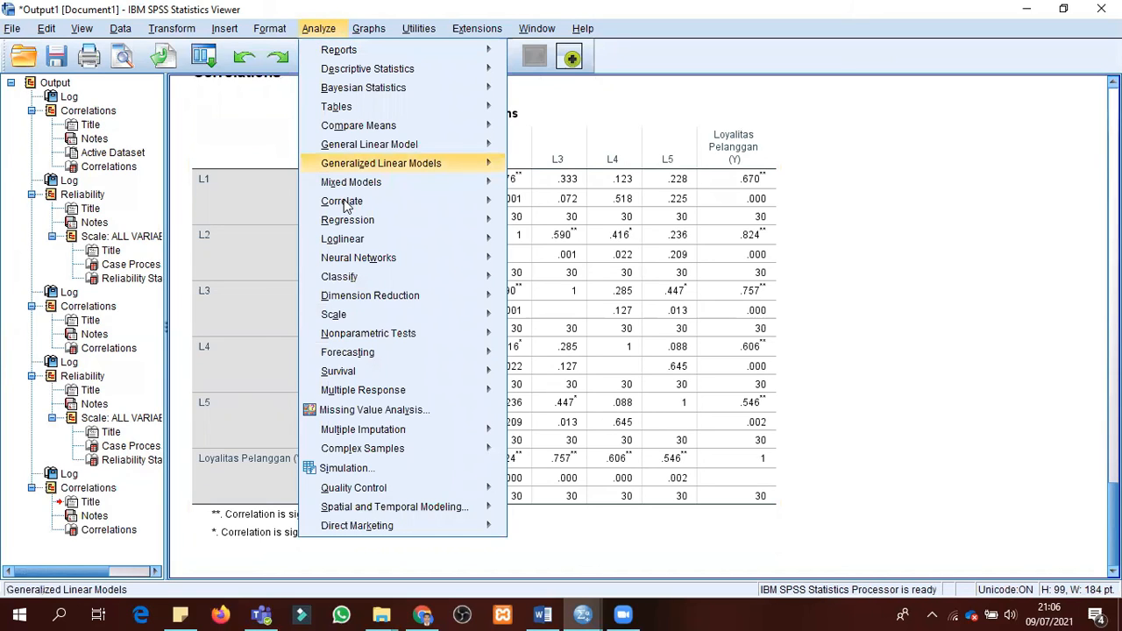
{"action": "mouse_move", "coordinate": [344, 204]}
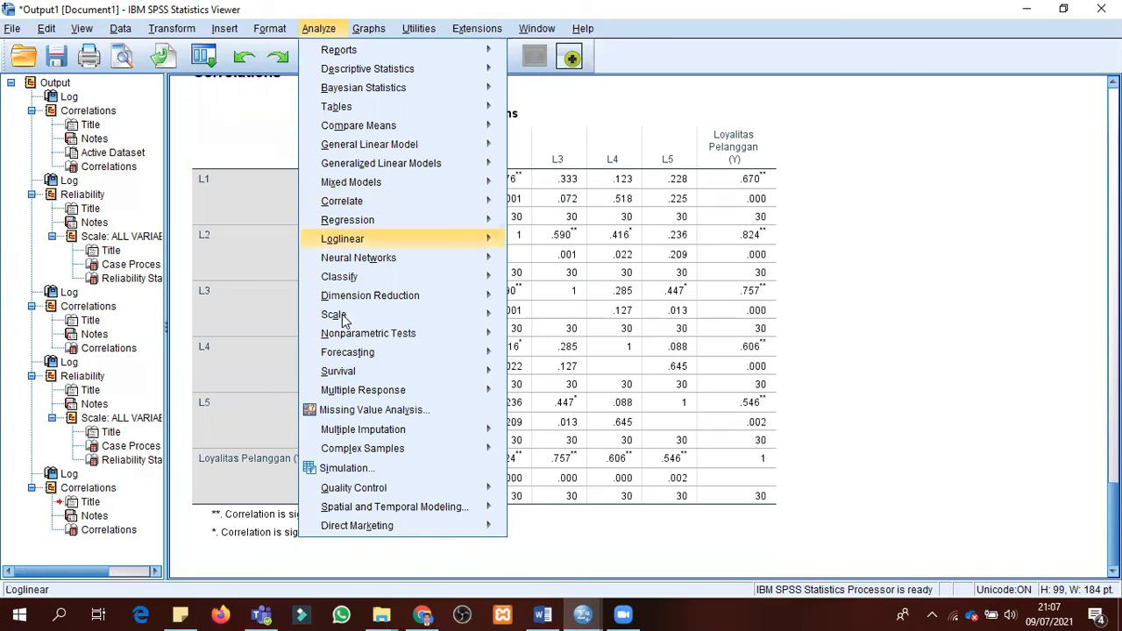
{"action": "mouse_move", "coordinate": [400, 320]}
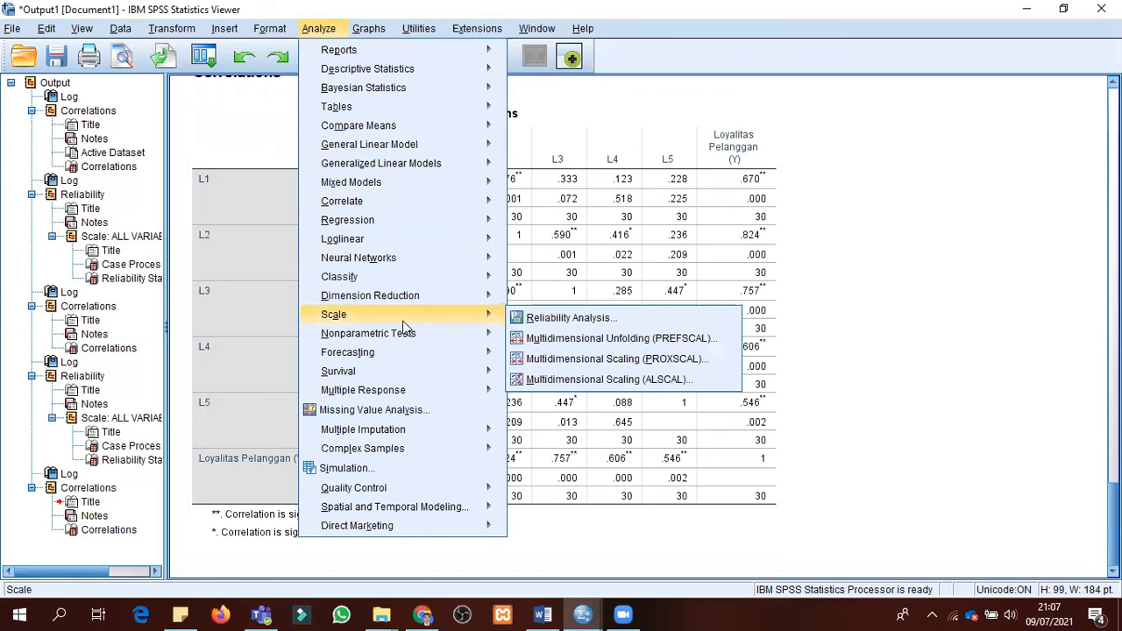
{"action": "left_click", "coordinate": [552, 318]}
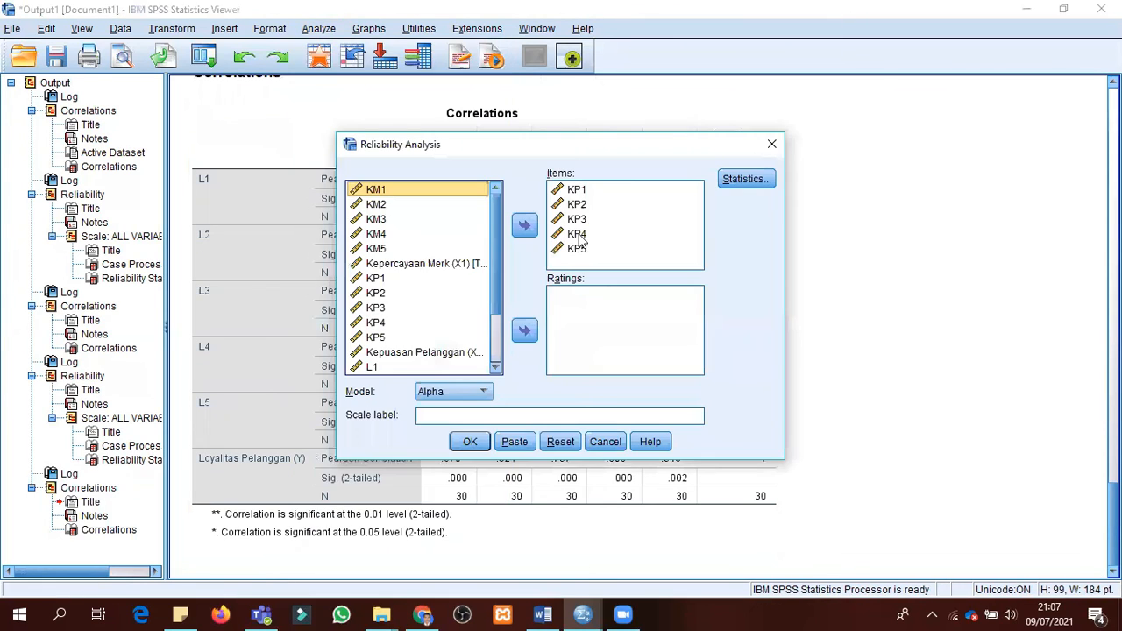
{"action": "key", "text": "ctrl+a"}
{"action": "left_click", "coordinate": [526, 231]}
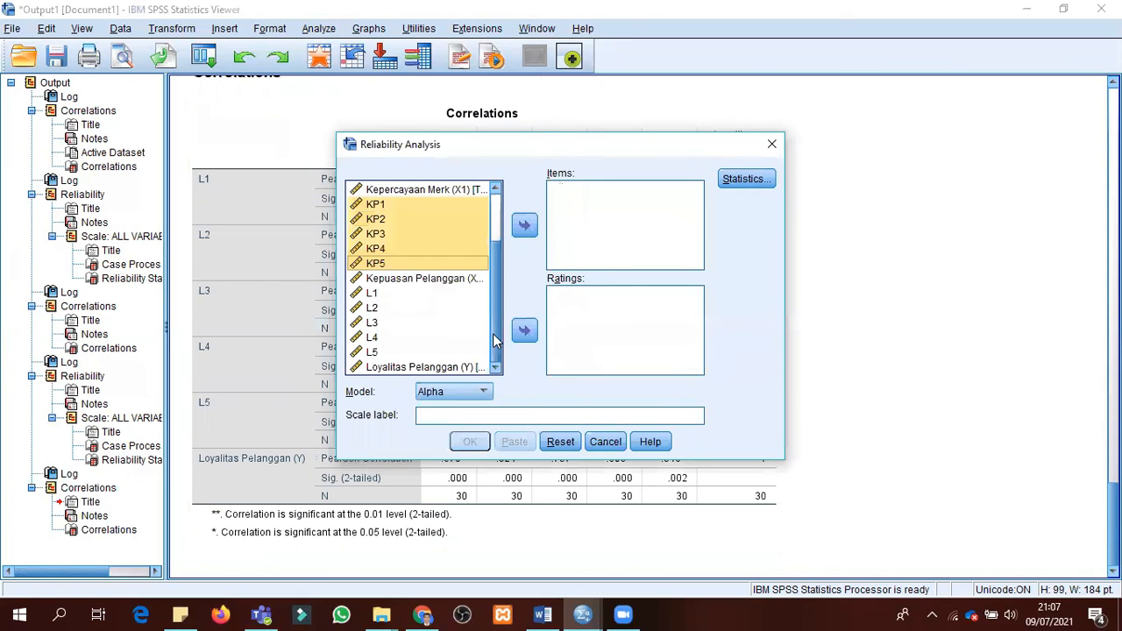
Add L1 through L5, without the total, as the items and run the reliability test with the Alpha model.
{"action": "left_click", "coordinate": [377, 294]}
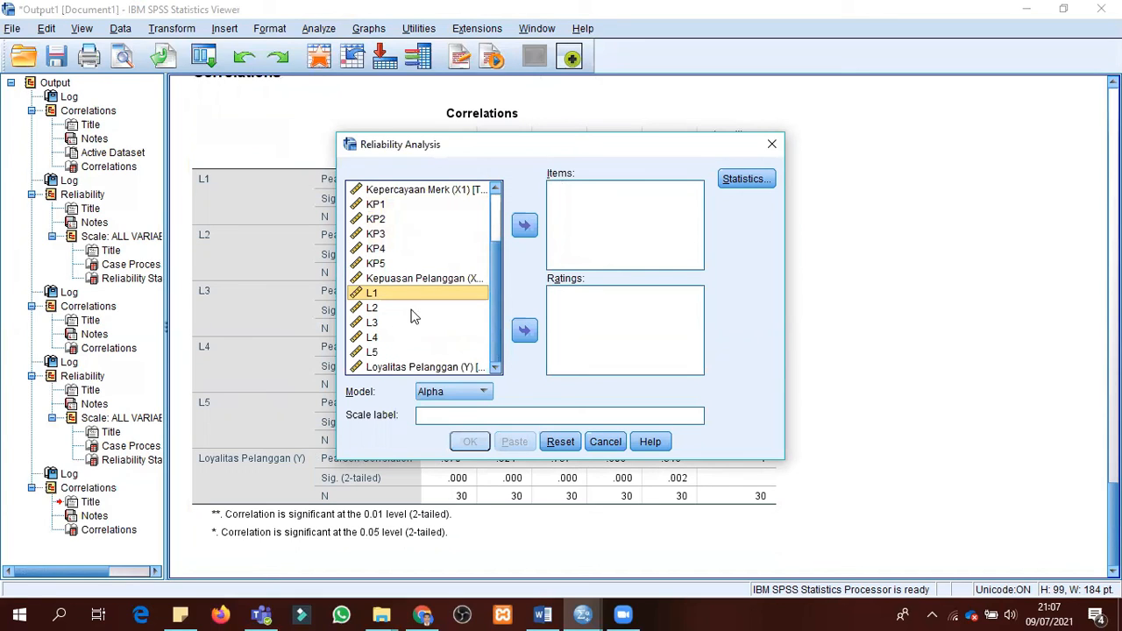
{"action": "left_click", "coordinate": [394, 367], "text": "shift"}
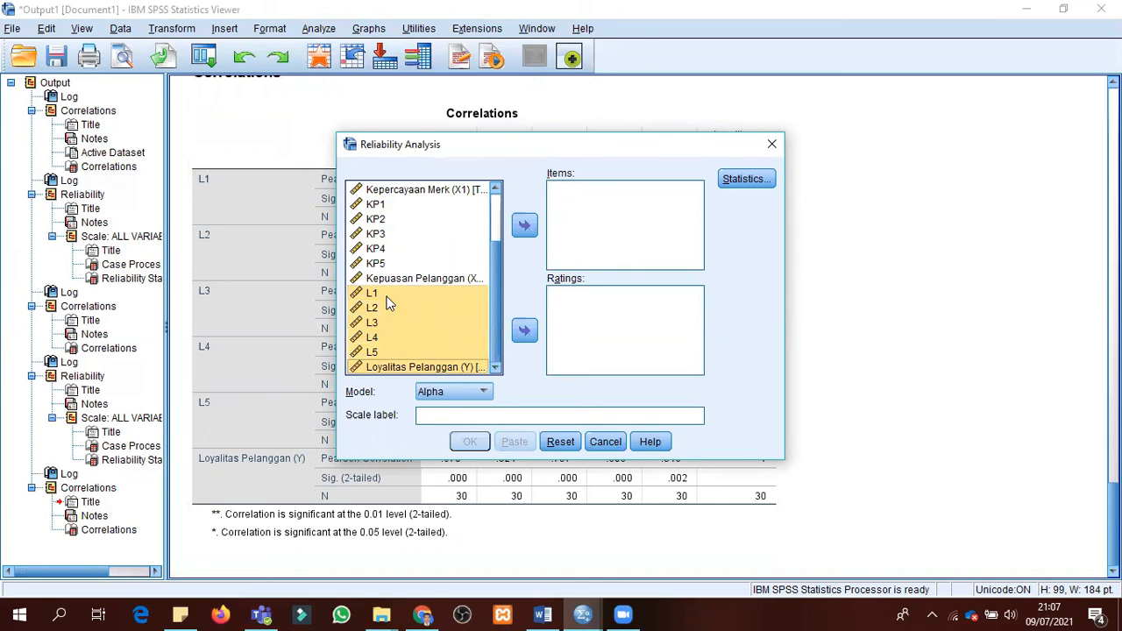
{"action": "left_click", "coordinate": [389, 298]}
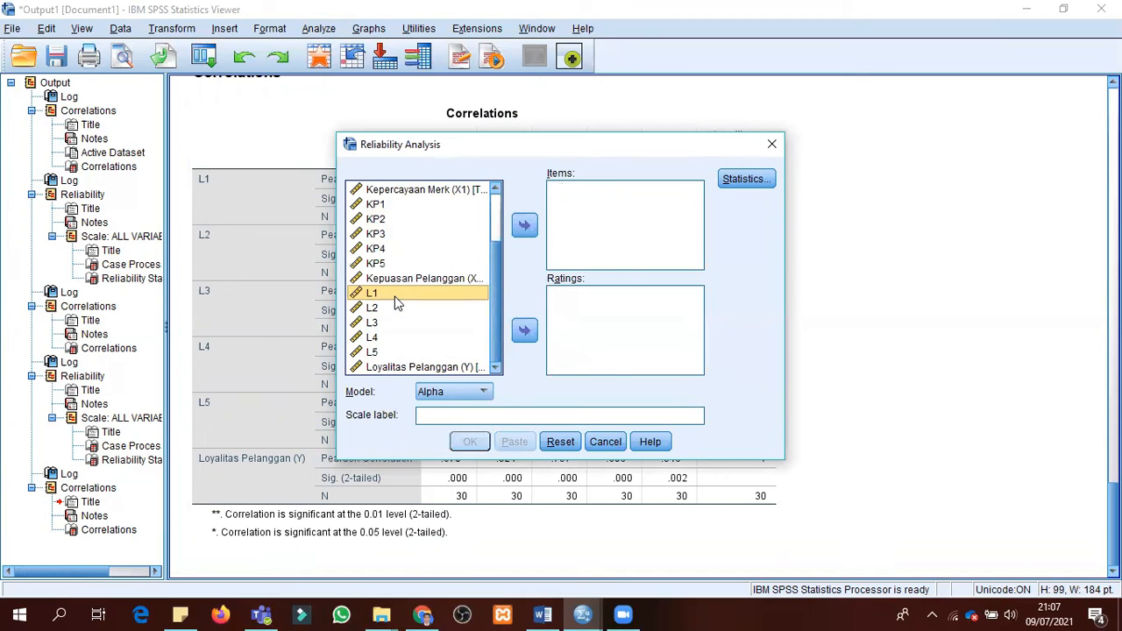
{"action": "left_click", "coordinate": [378, 353], "text": "shift"}
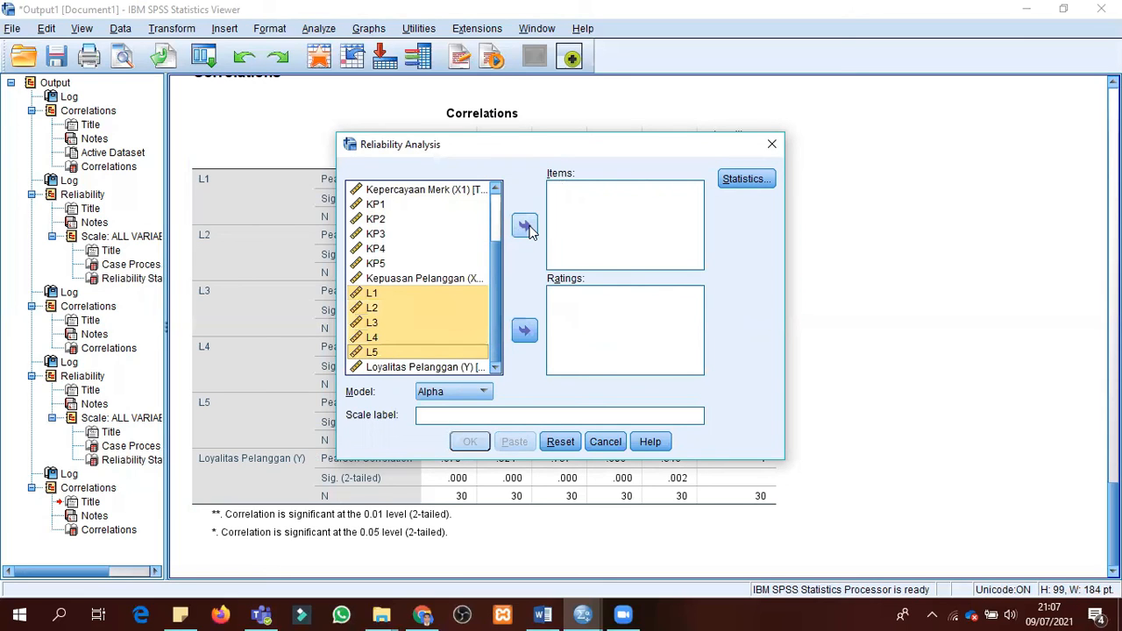
{"action": "left_click", "coordinate": [527, 227]}
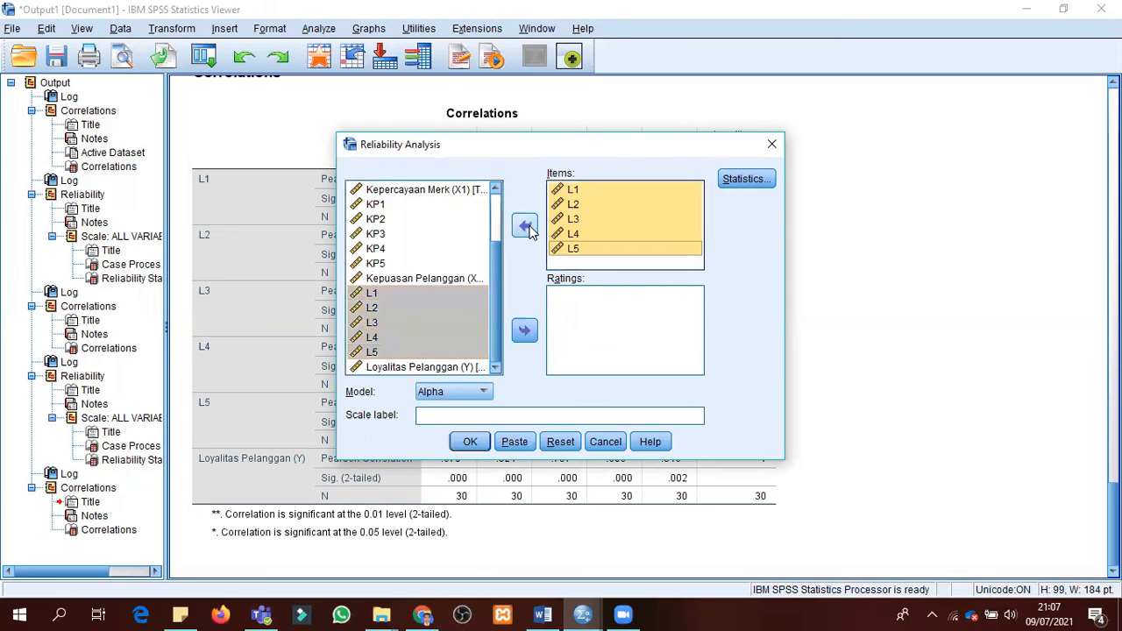
{"action": "left_click", "coordinate": [471, 442]}
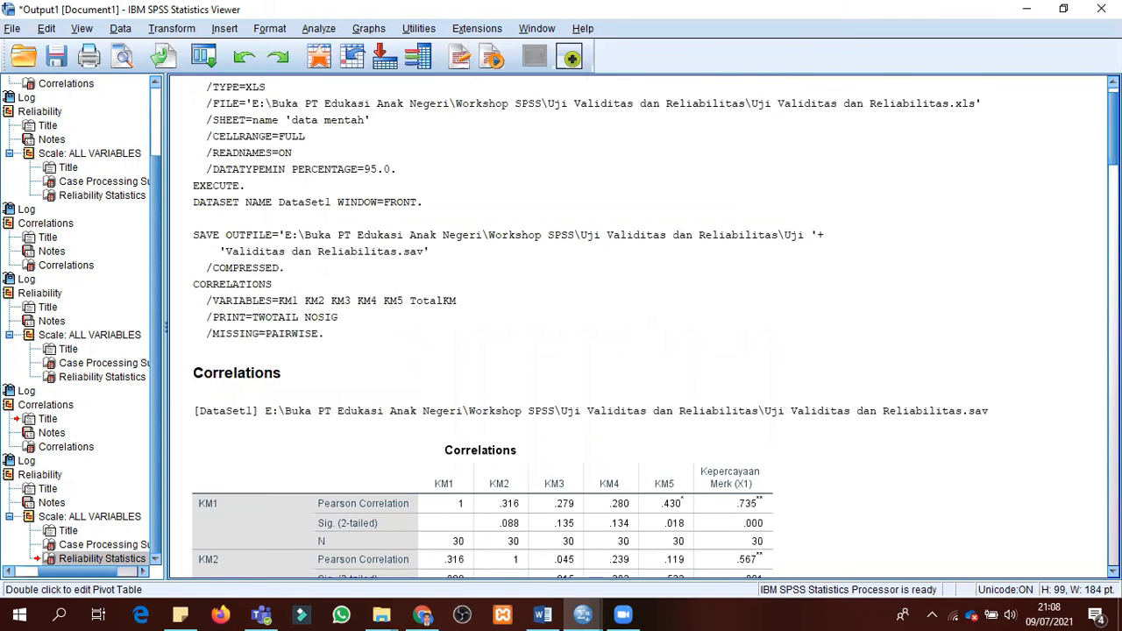
{"action": "left_click_drag", "start_coordinate": [1114, 128], "coordinate": [1113, 530]}
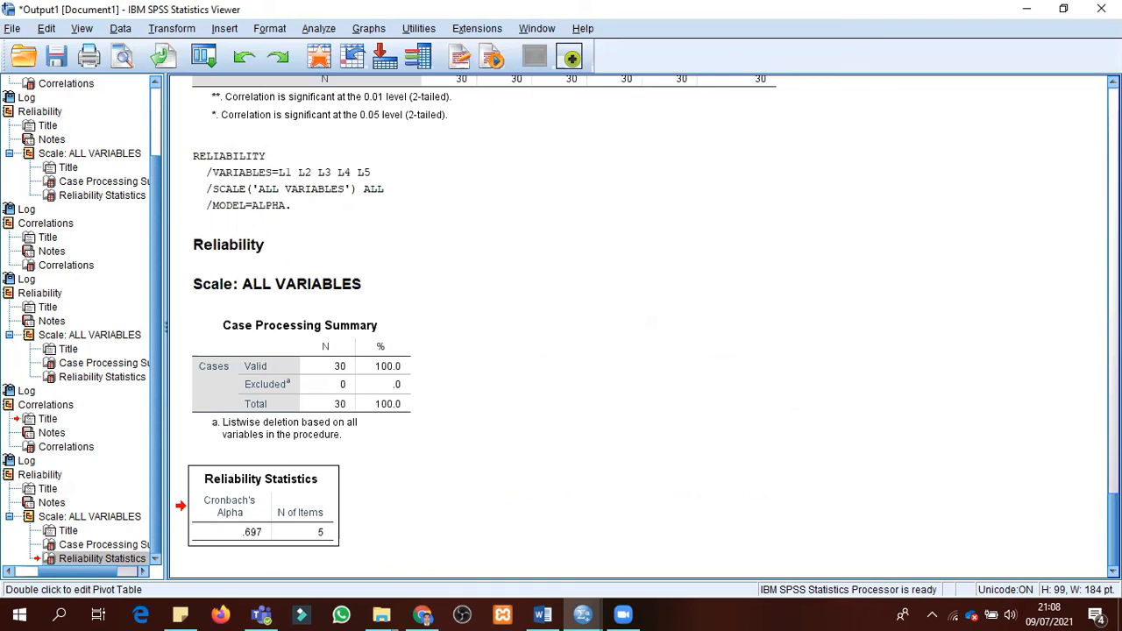